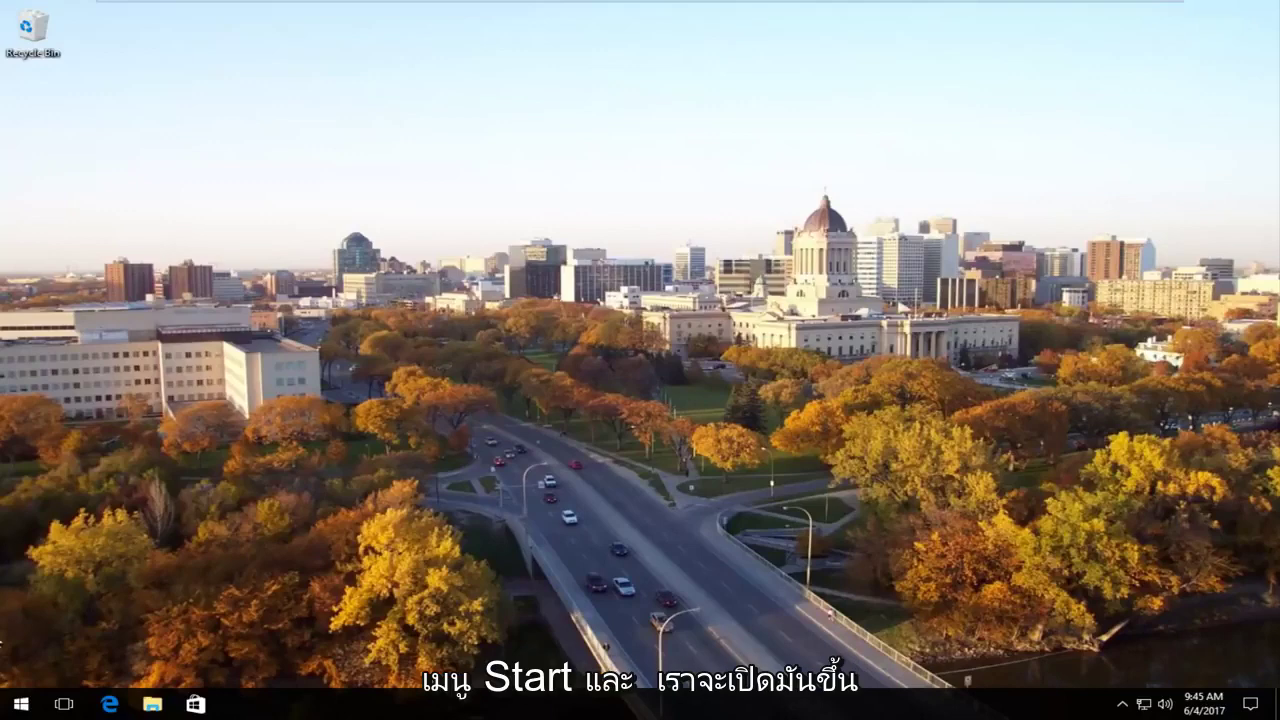
Step: Search 'services' from the Start menu and launch the Services desktop app
left_click(20, 706)
left_click(18, 708)
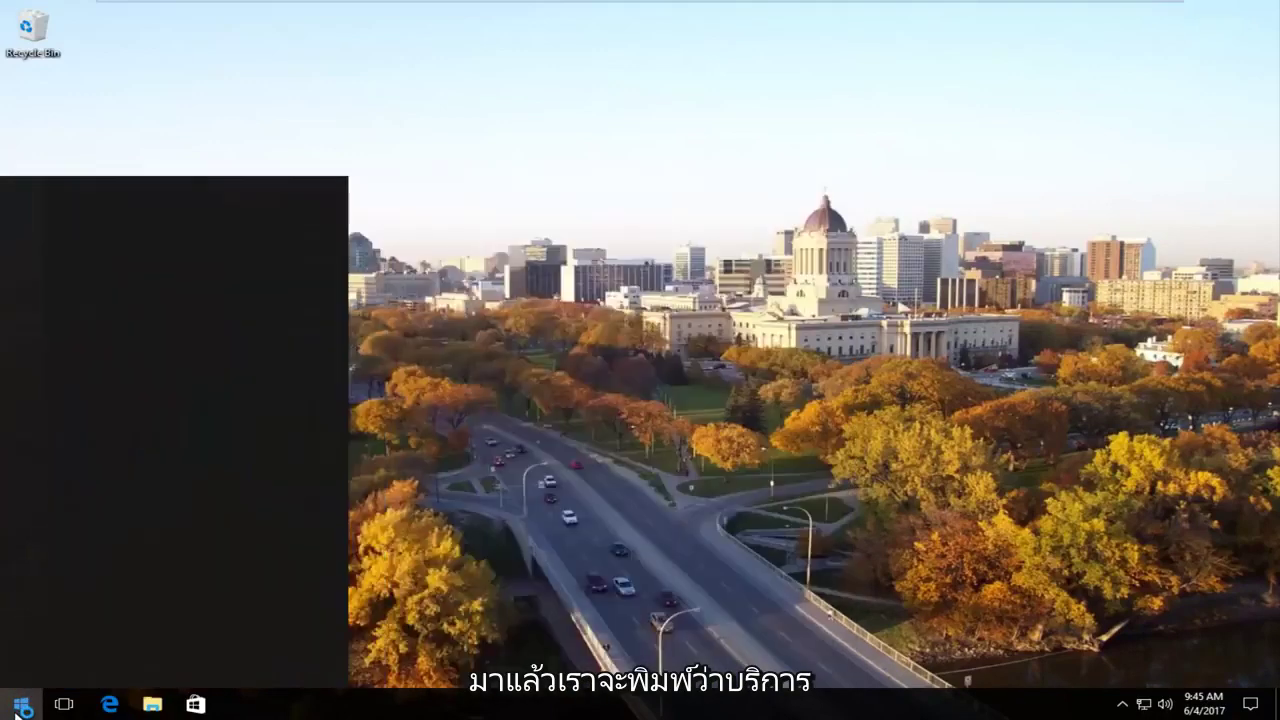
type("services")
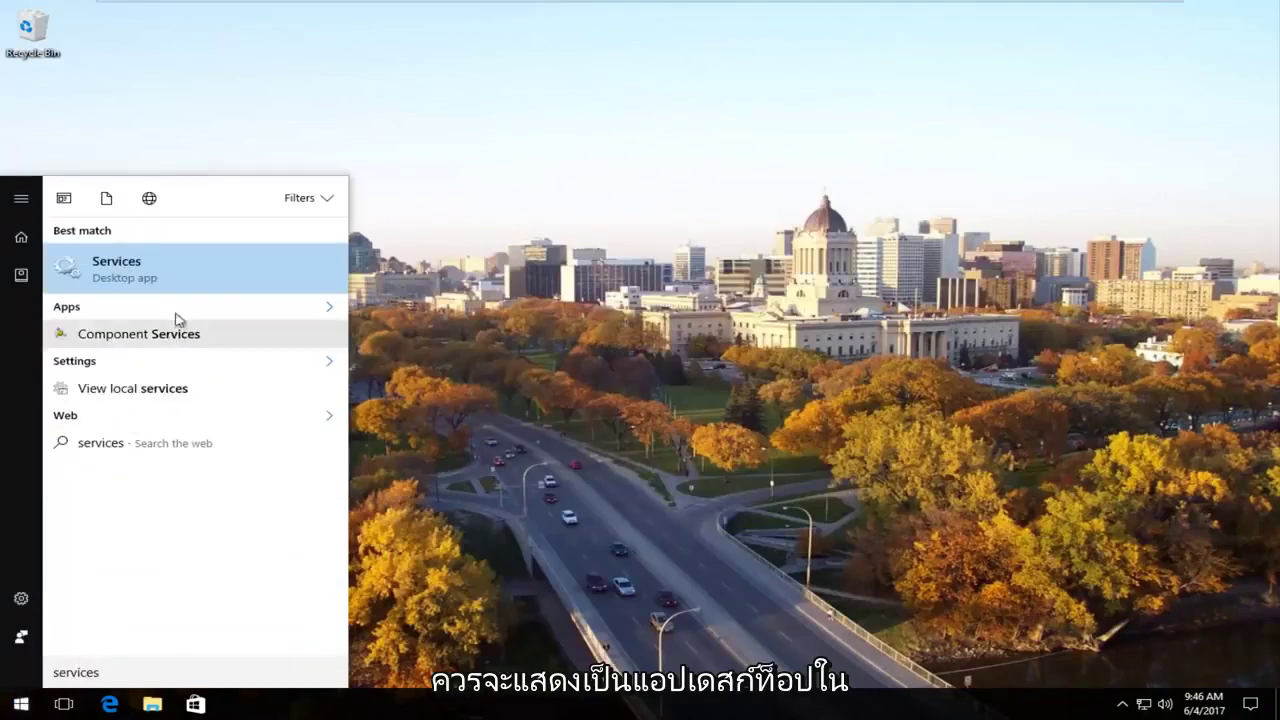
left_click(131, 287)
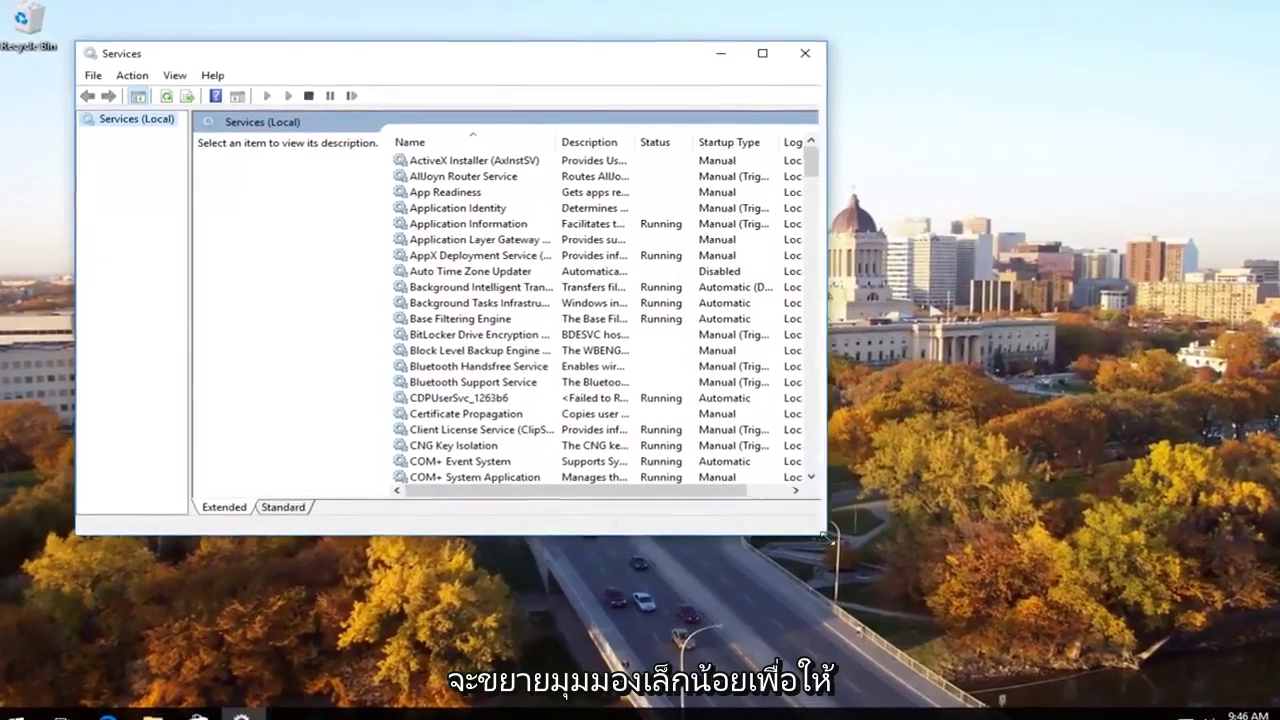
Step: Enlarge Services, widen the Name column, and select TCP/IP NetBIOS Helper to show its description
left_click_drag(820, 520, 1125, 635)
left_click_drag(568, 140, 700, 137)
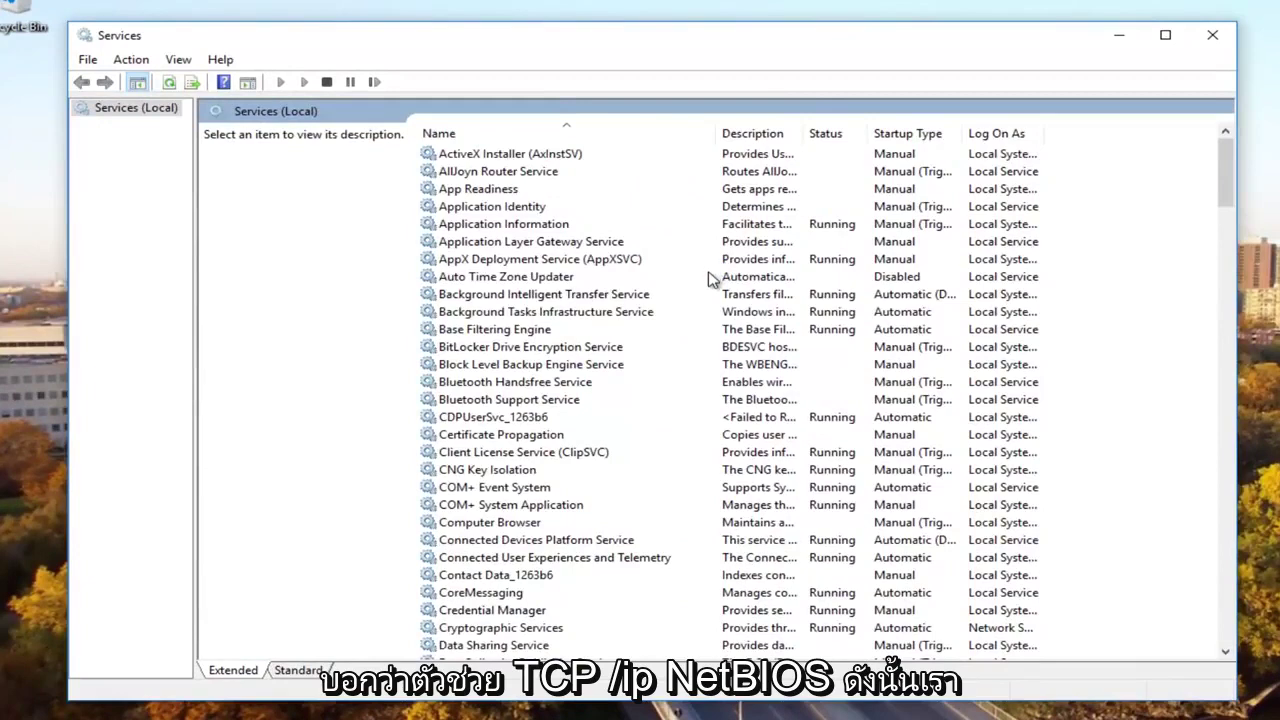
scroll(645, 400, "down", 4)
scroll(638, 415, "down", 6)
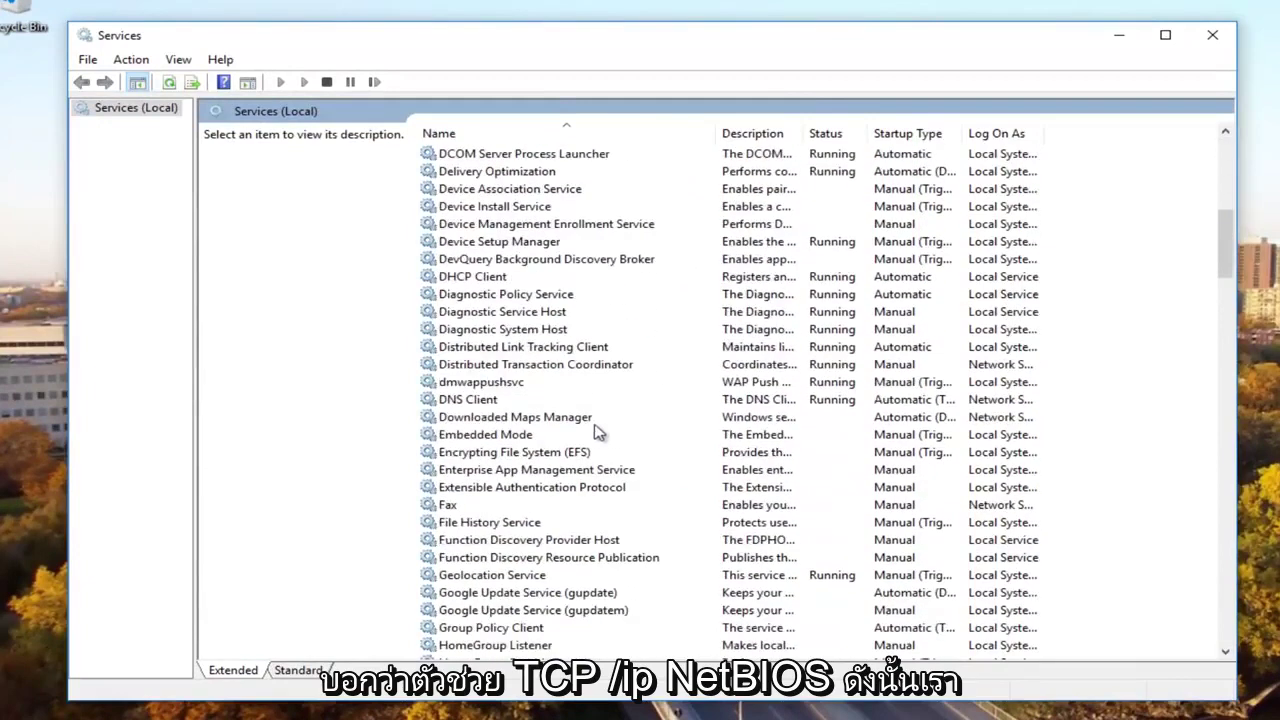
scroll(596, 430, "down", 1)
scroll(596, 430, "down", 7)
scroll(594, 440, "down", 8)
scroll(592, 450, "down", 7)
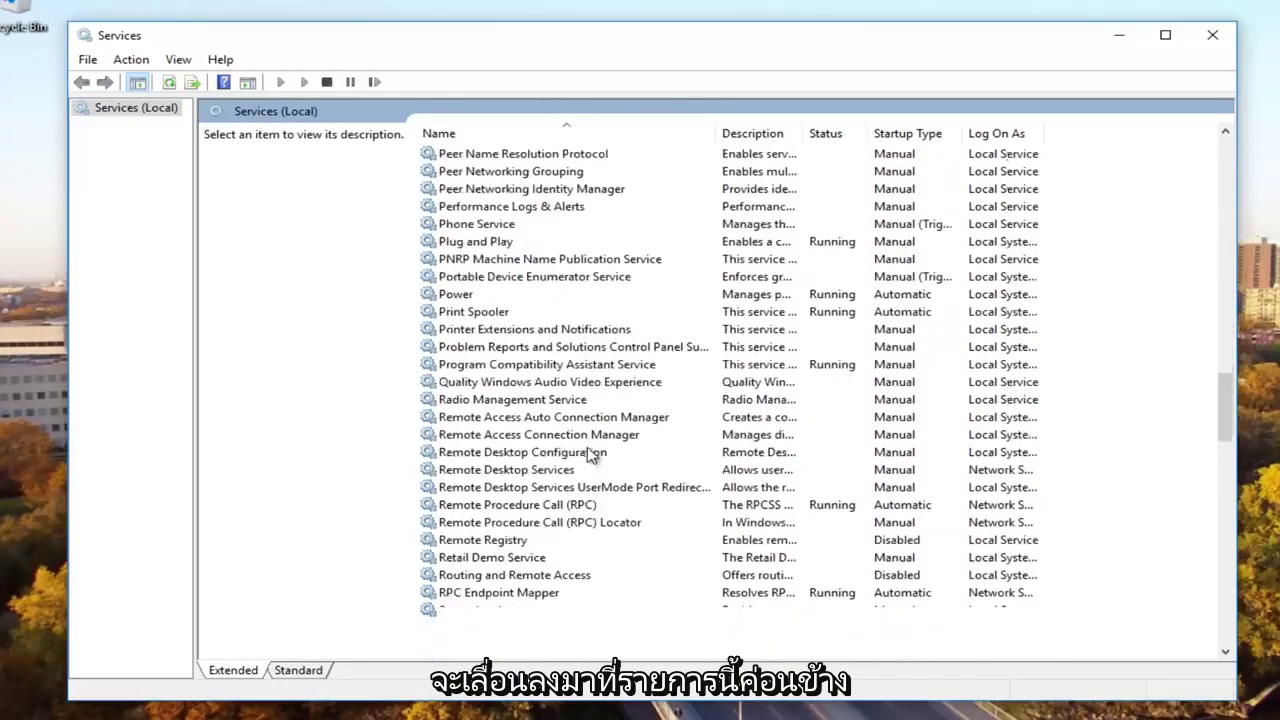
scroll(592, 462, "down", 8)
scroll(590, 470, "down", 4)
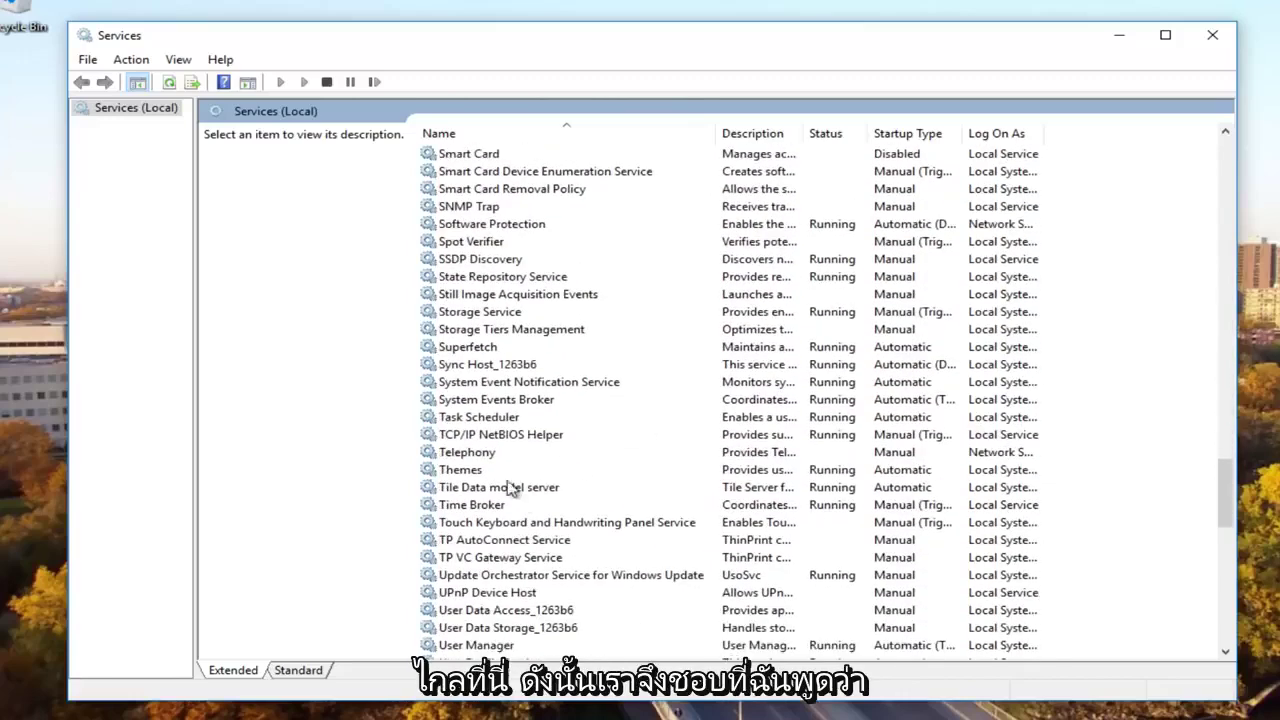
left_click(474, 436)
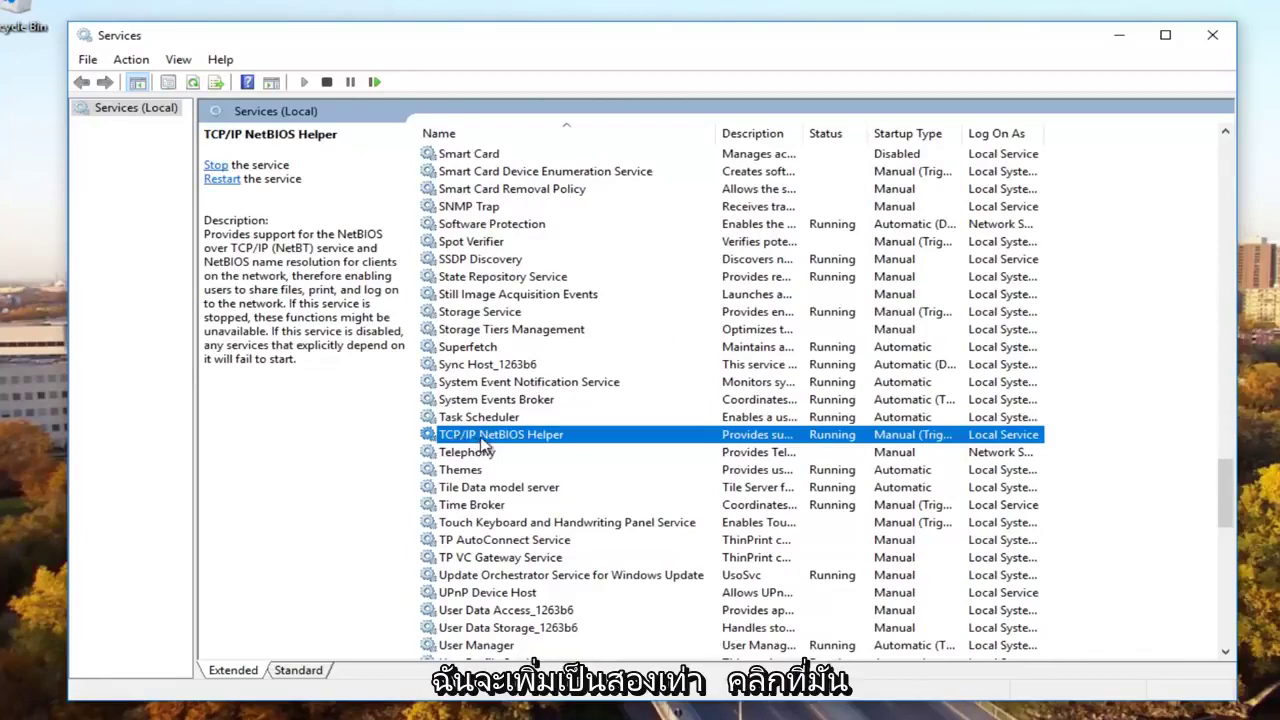
Step: Set TCP/IP NetBIOS Helper's startup type to Automatic, apply, and close its properties
double_click(481, 440)
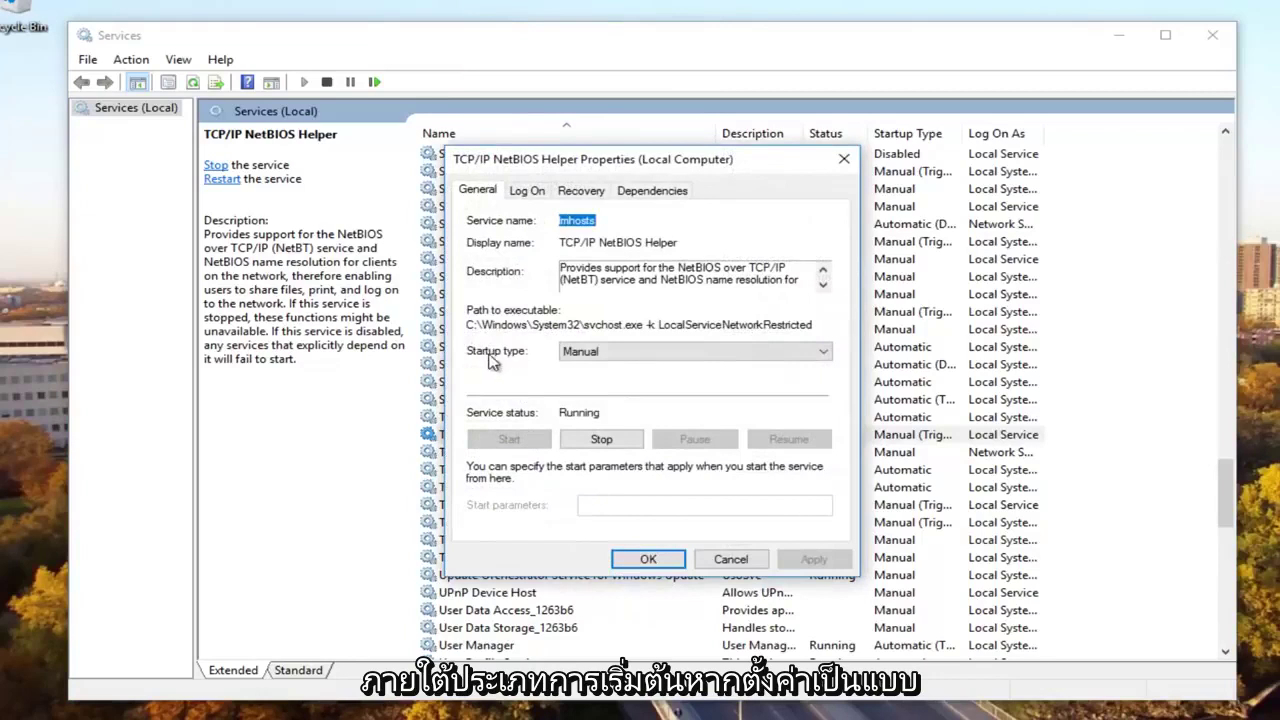
left_click(620, 355)
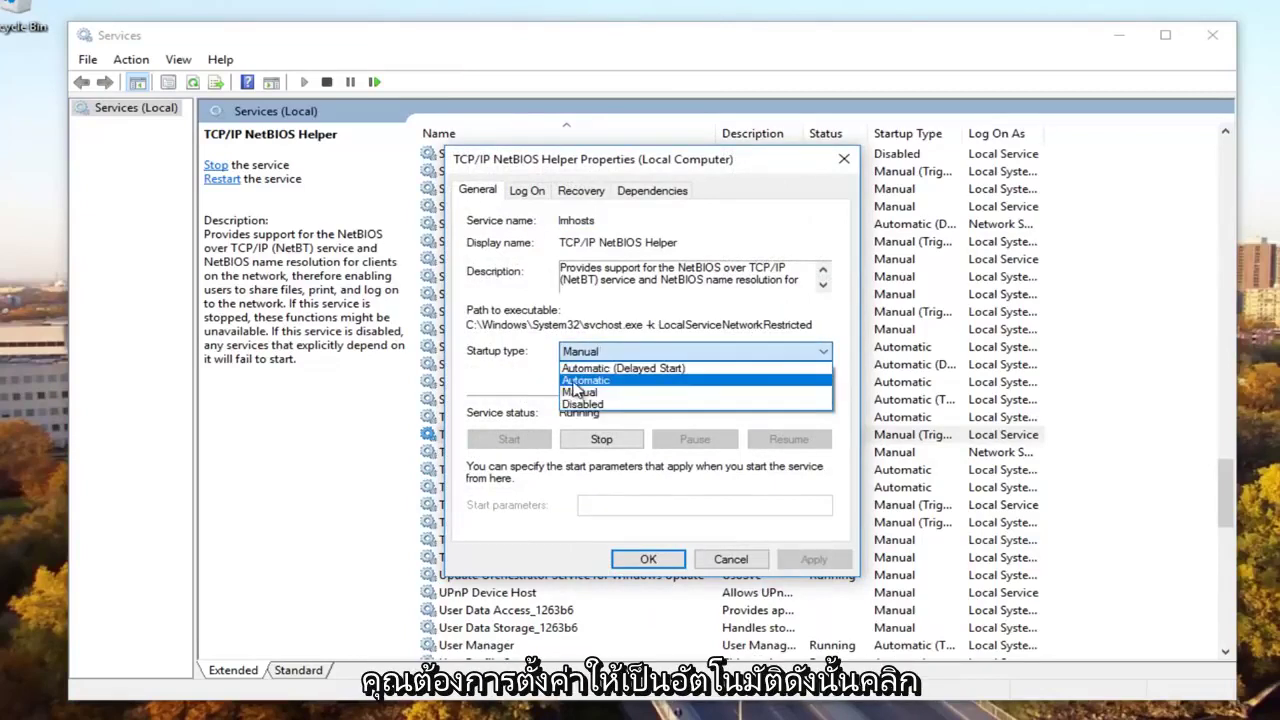
left_click(580, 382)
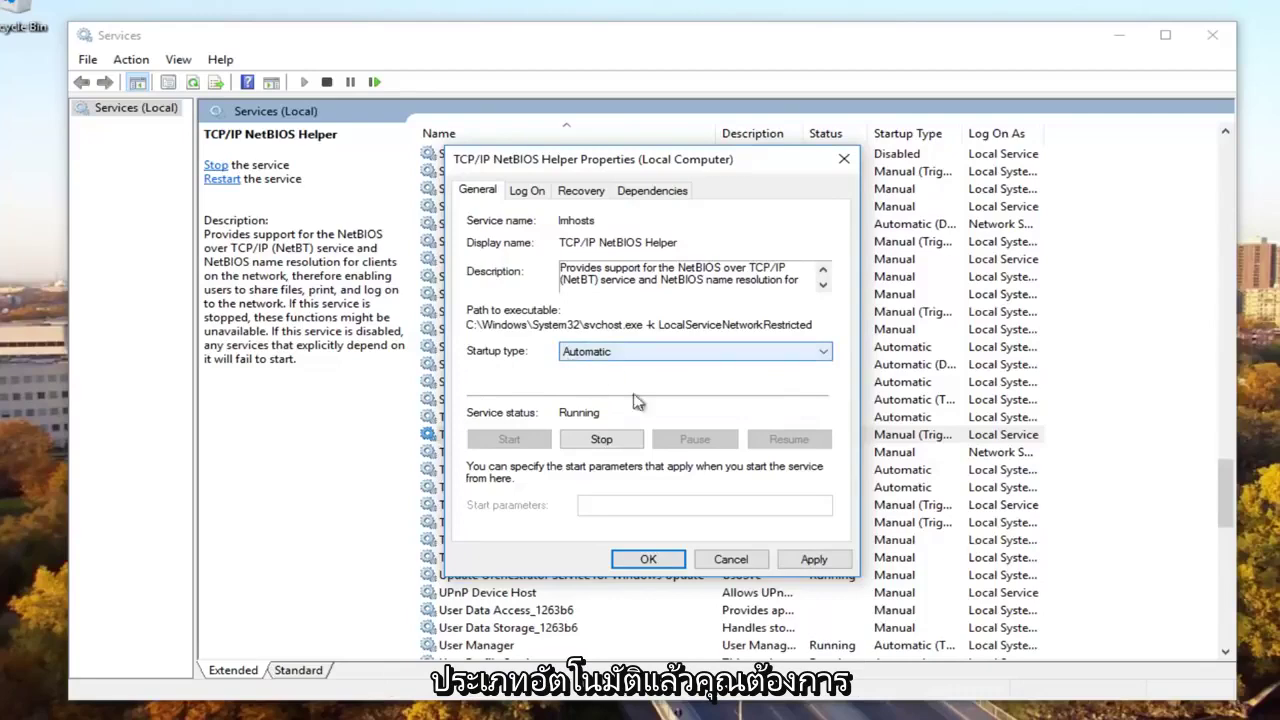
left_click(814, 560)
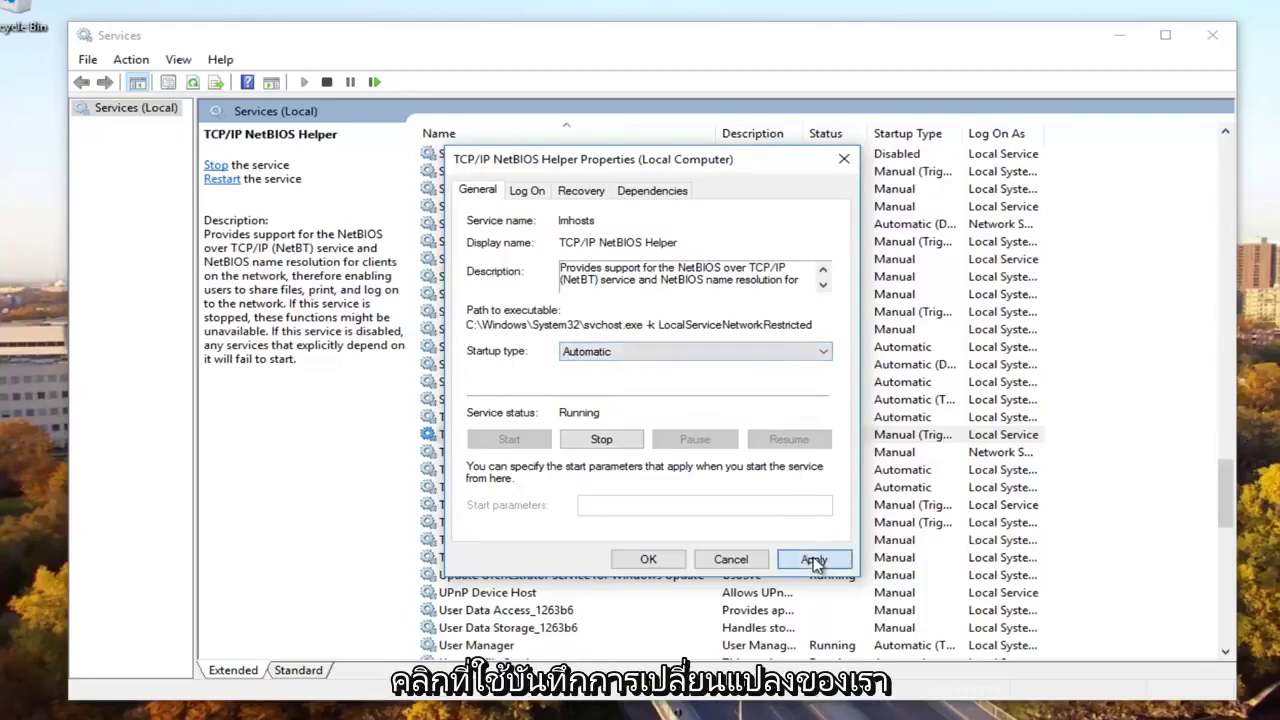
left_click(648, 560)
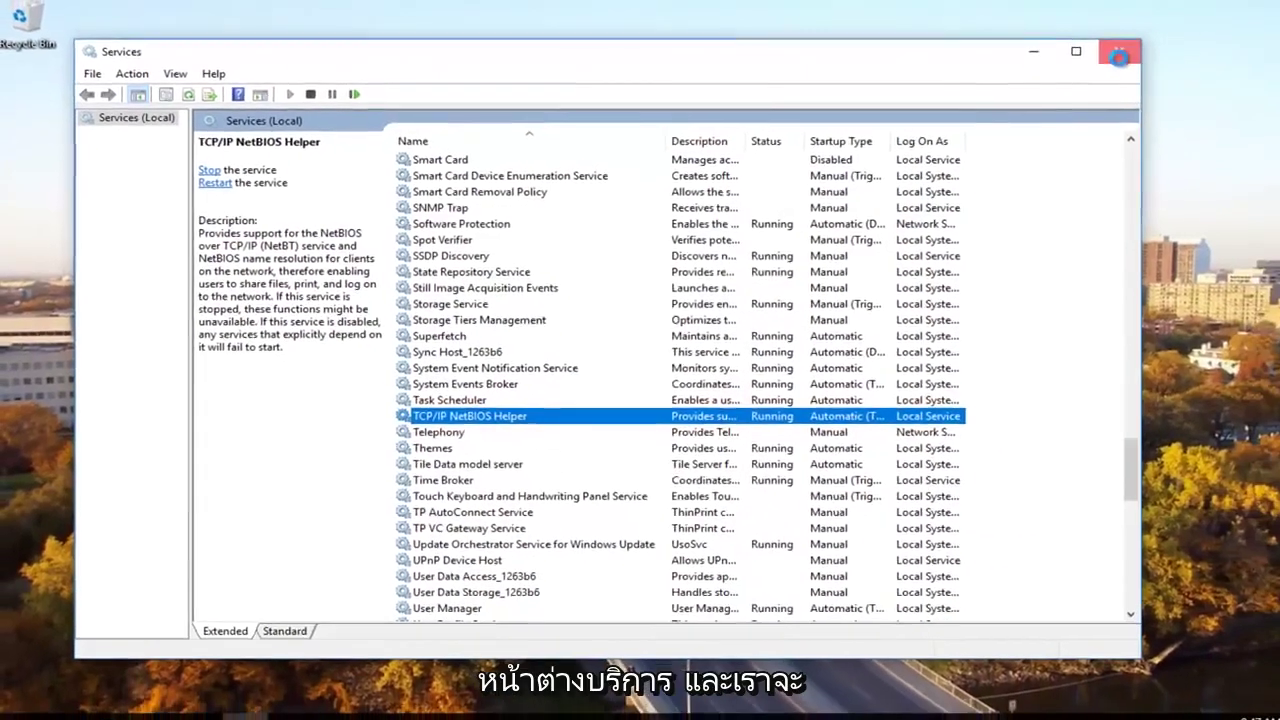
Step: Close Services and open Network and Sharing Center through Start menu search
left_click(1212, 35)
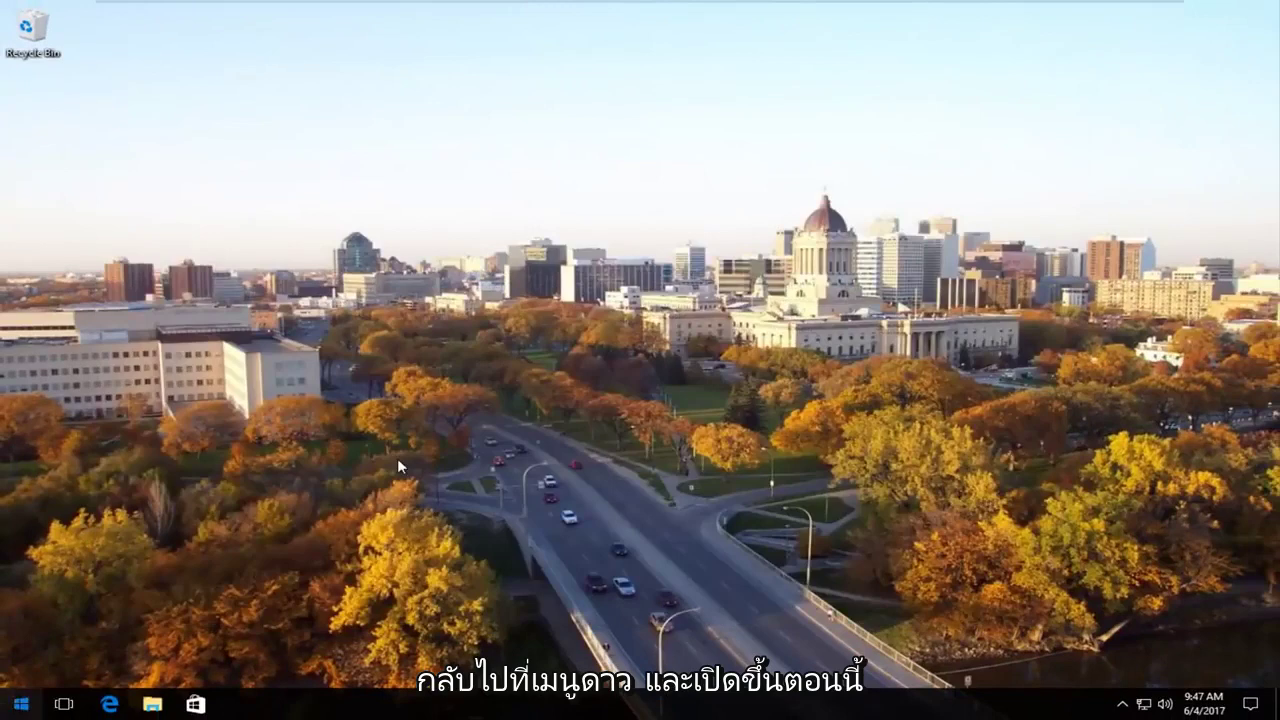
key("super")
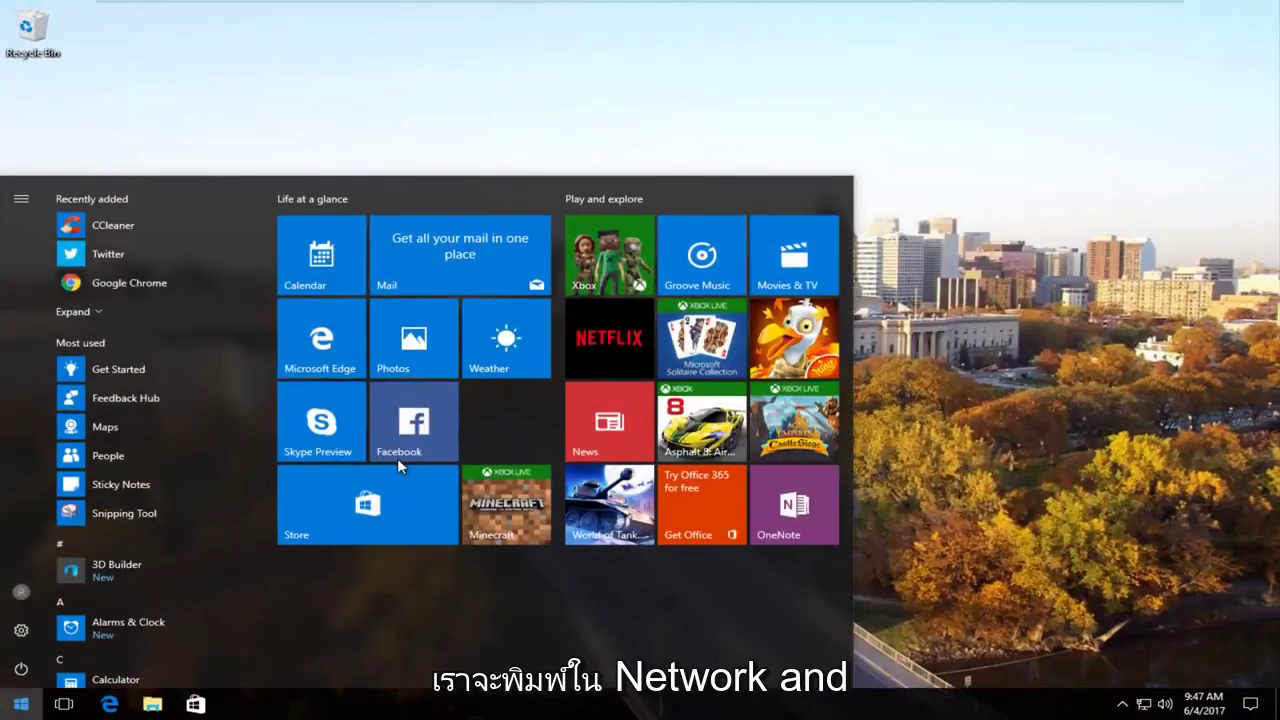
type("netowk")
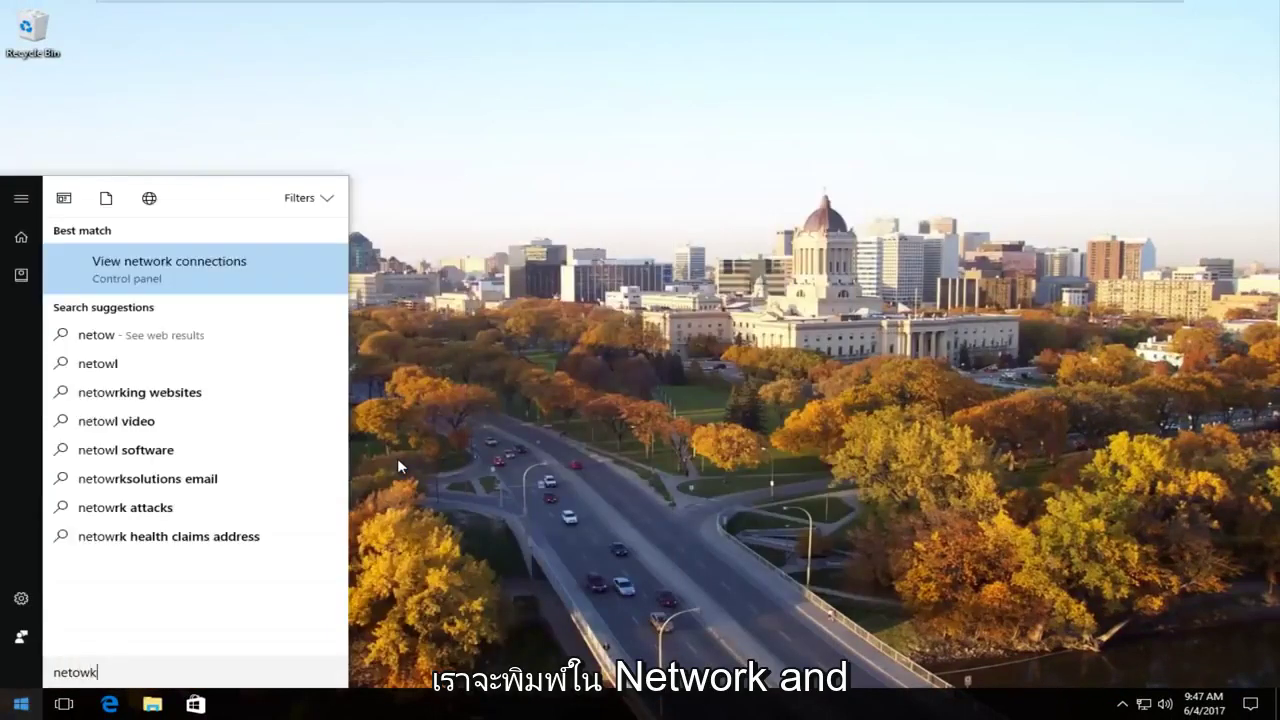
key("BackSpace")
key("BackSpace")
key("BackSpace")
type("work and shring ce")
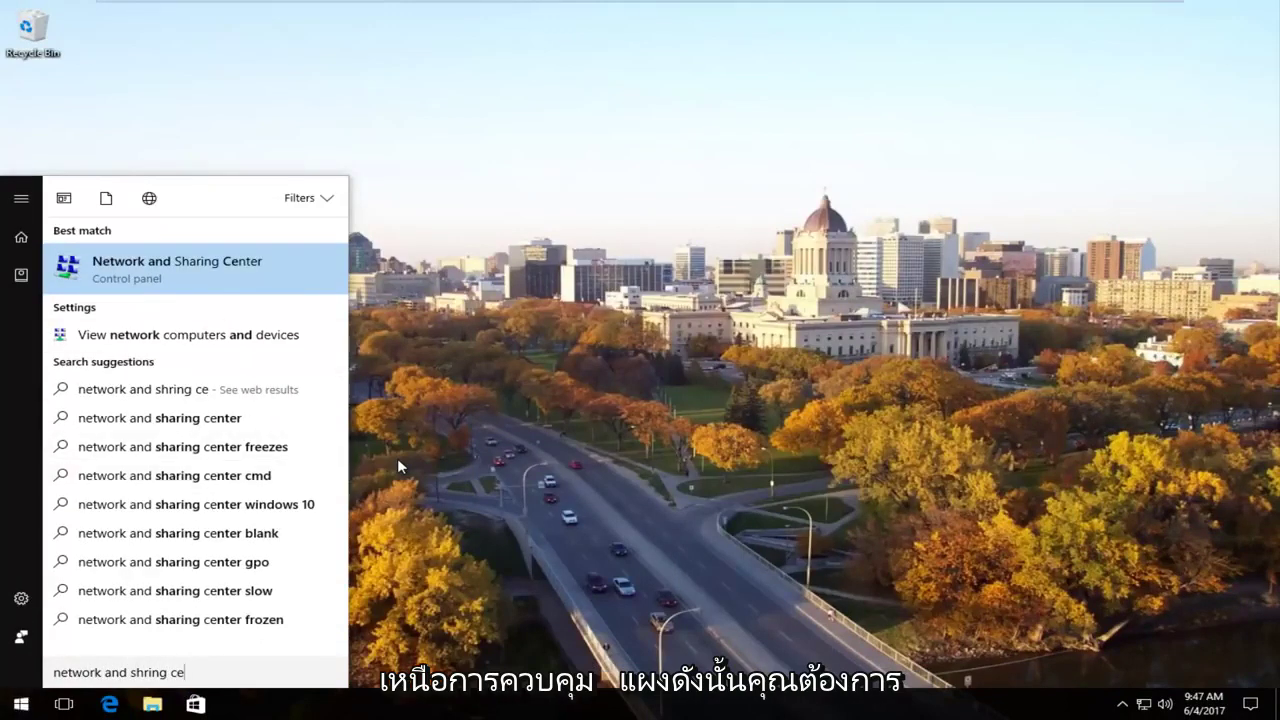
key("Return")
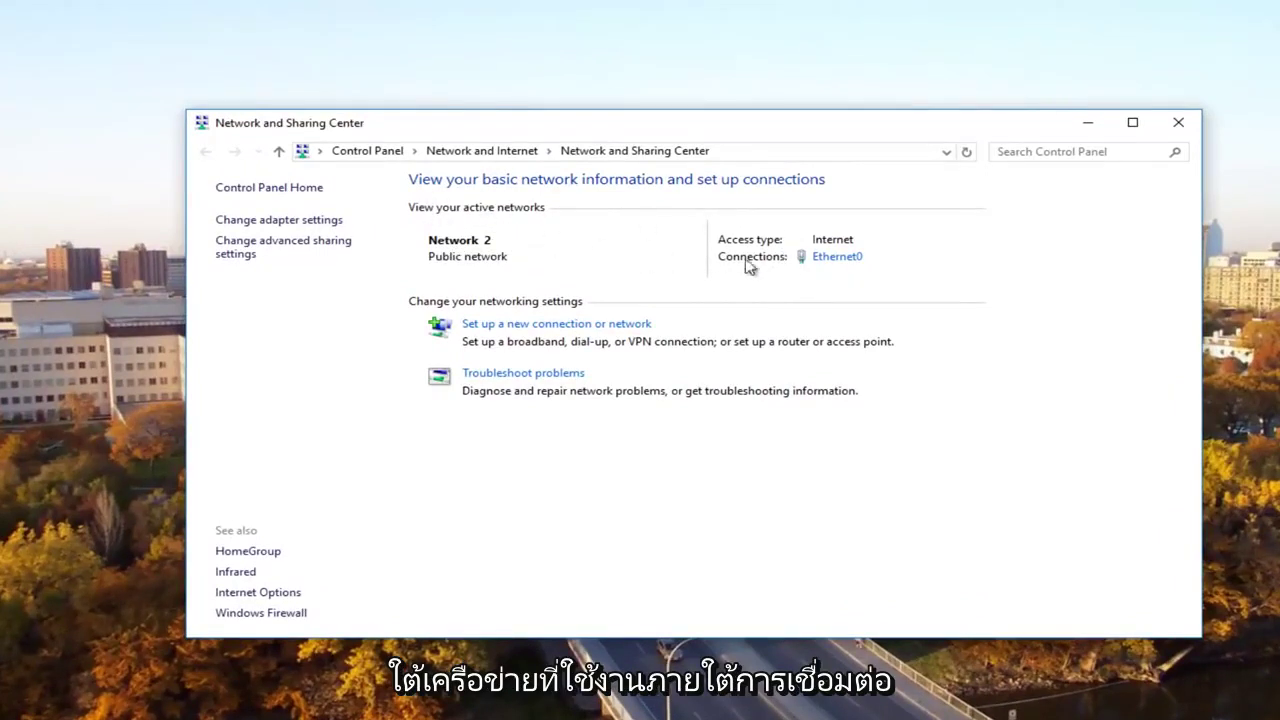
Step: Open Ethernet0 Status, then its Properties listing the connection items
left_click(830, 258)
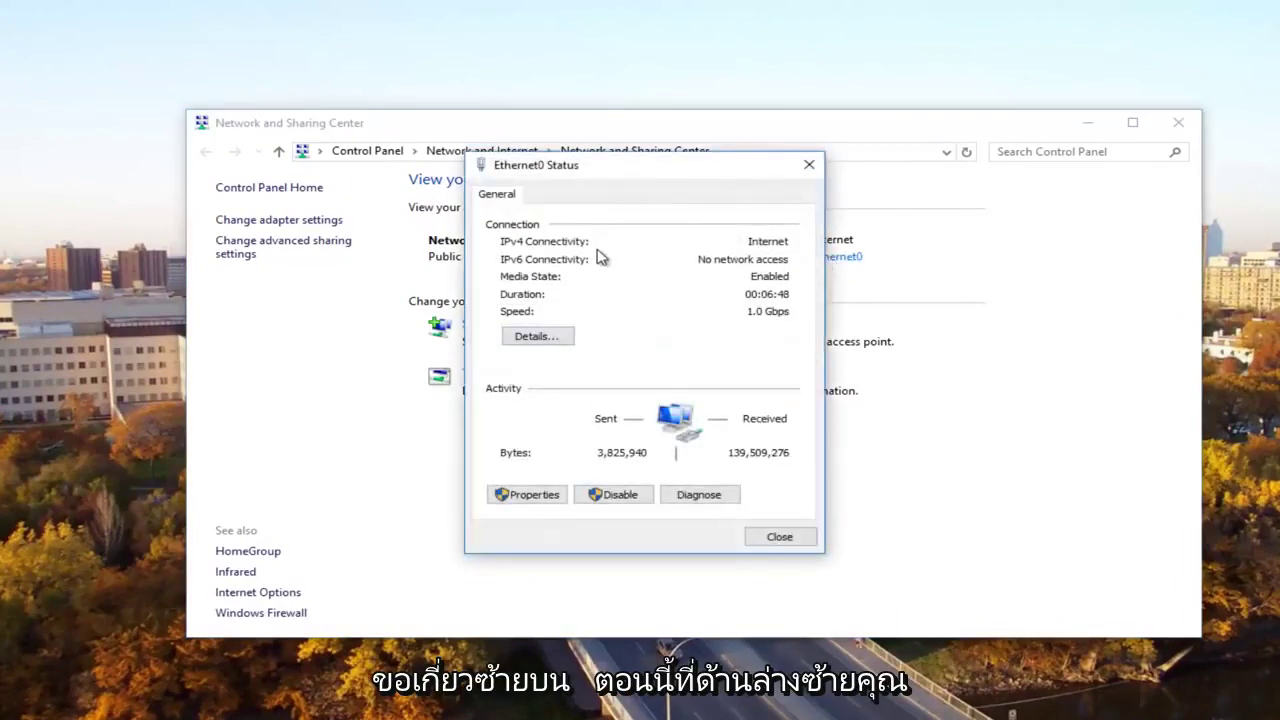
left_click_drag(583, 177, 619, 170)
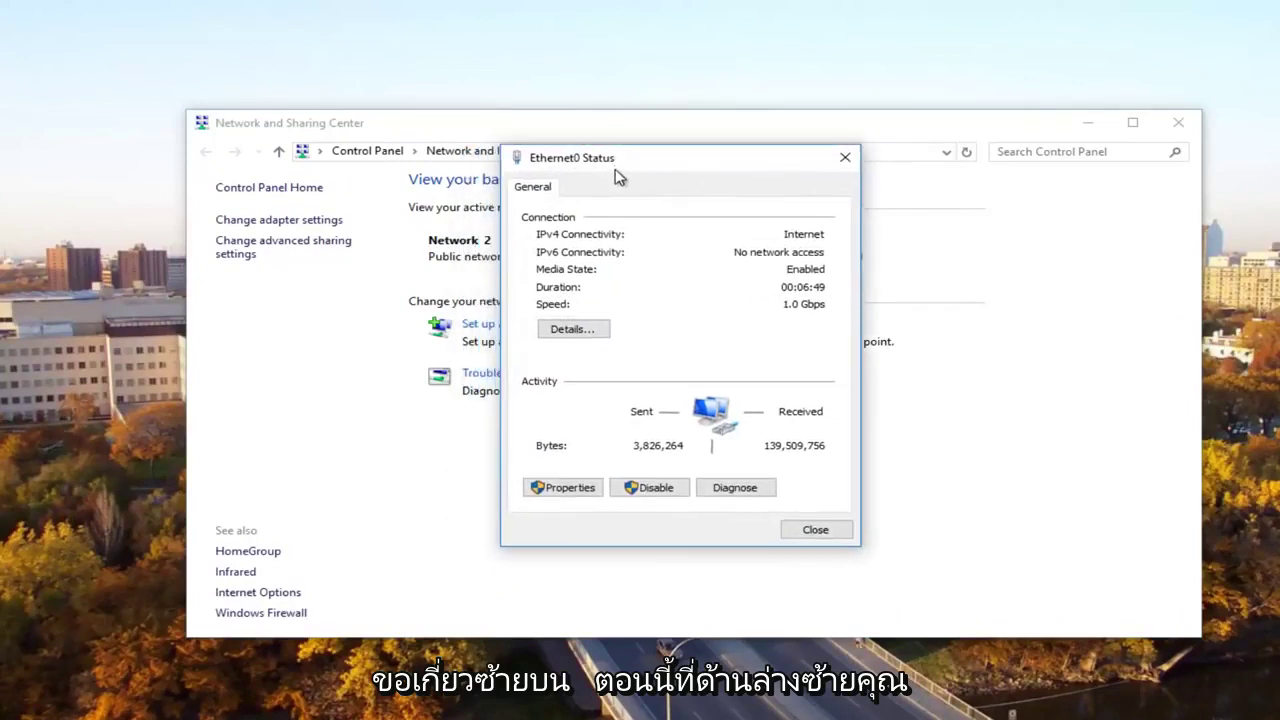
left_click(566, 488)
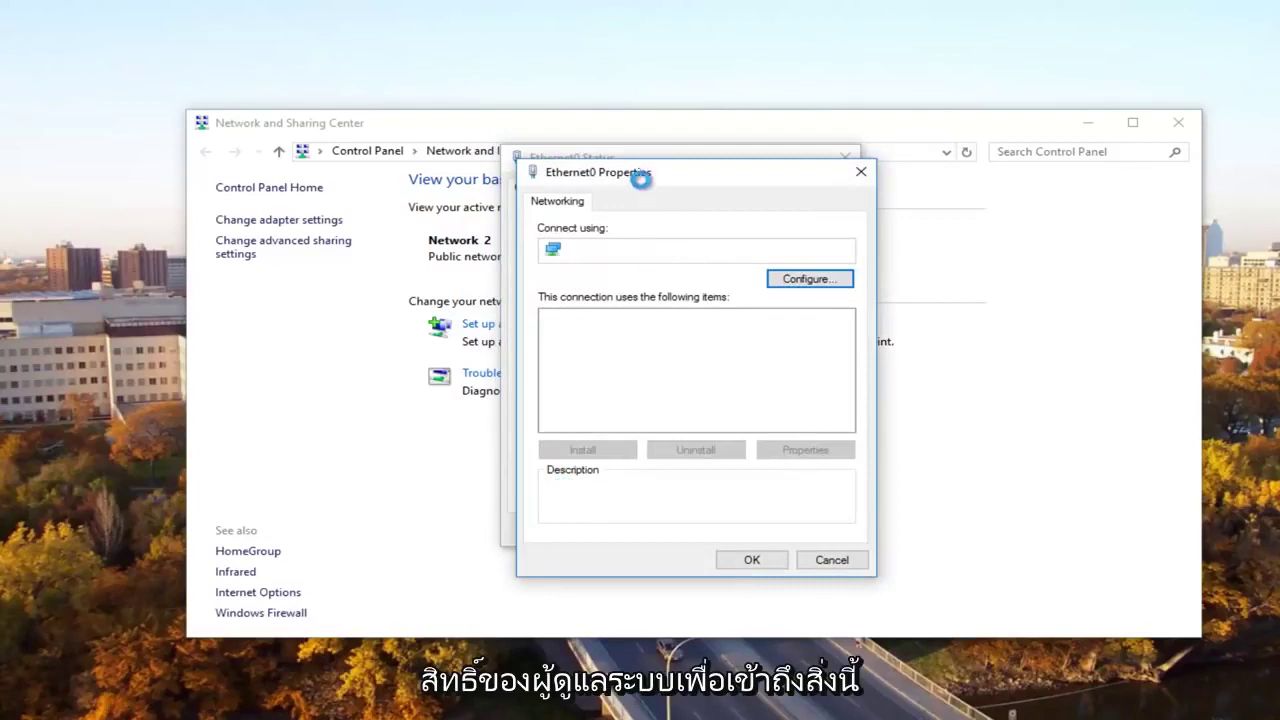
left_click_drag(639, 177, 606, 143)
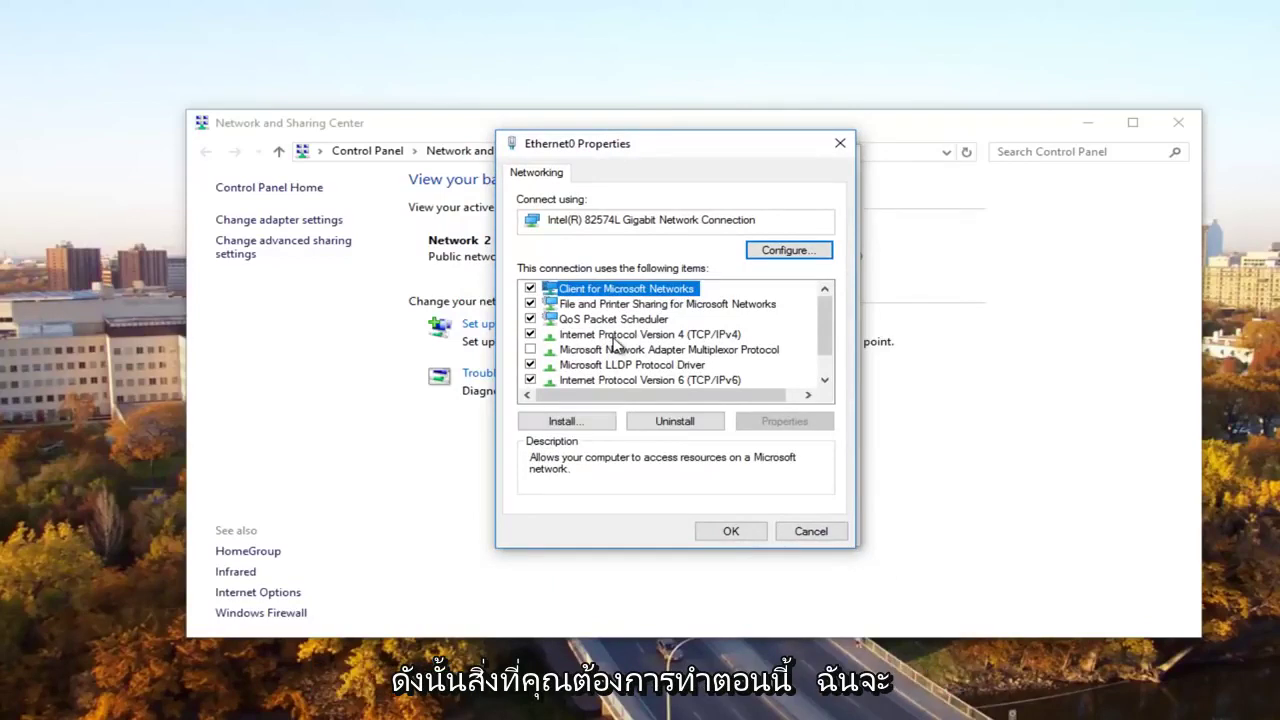
Step: Open Advanced TCP/IP Settings from the Internet Protocol Version 4 (TCP/IPv4) properties
left_click(617, 337)
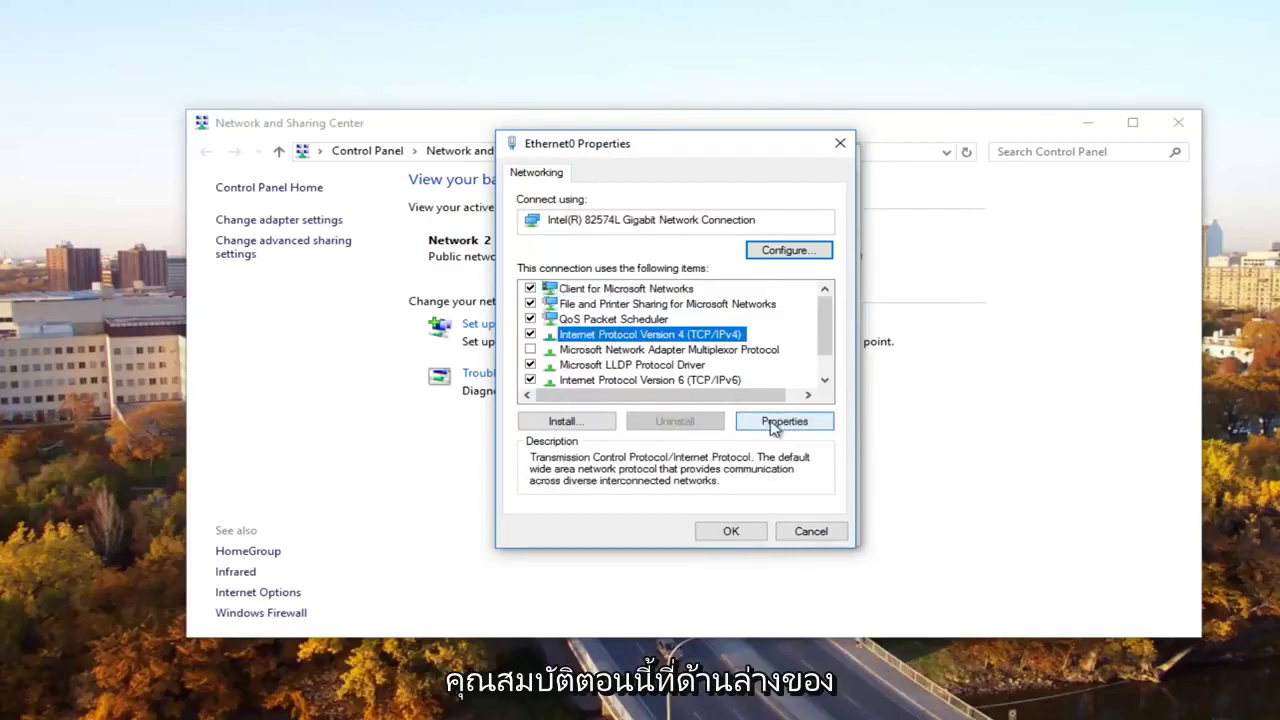
left_click(765, 426)
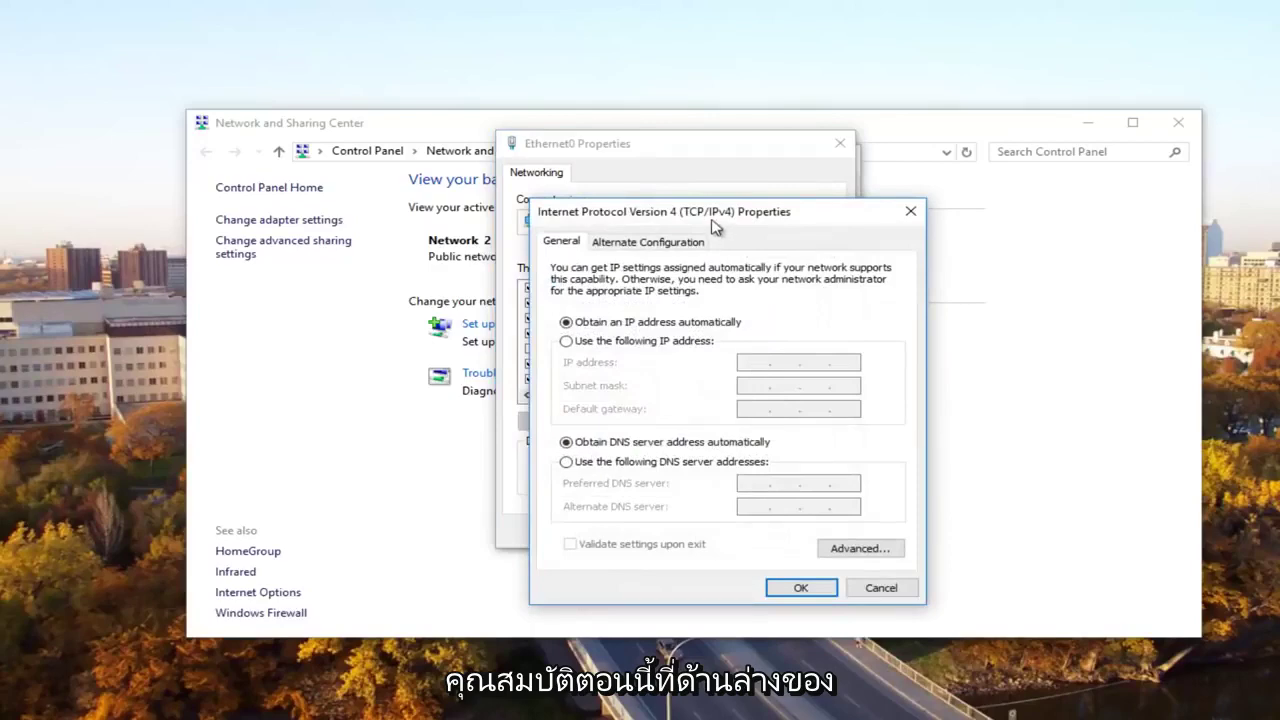
left_click_drag(713, 213, 672, 148)
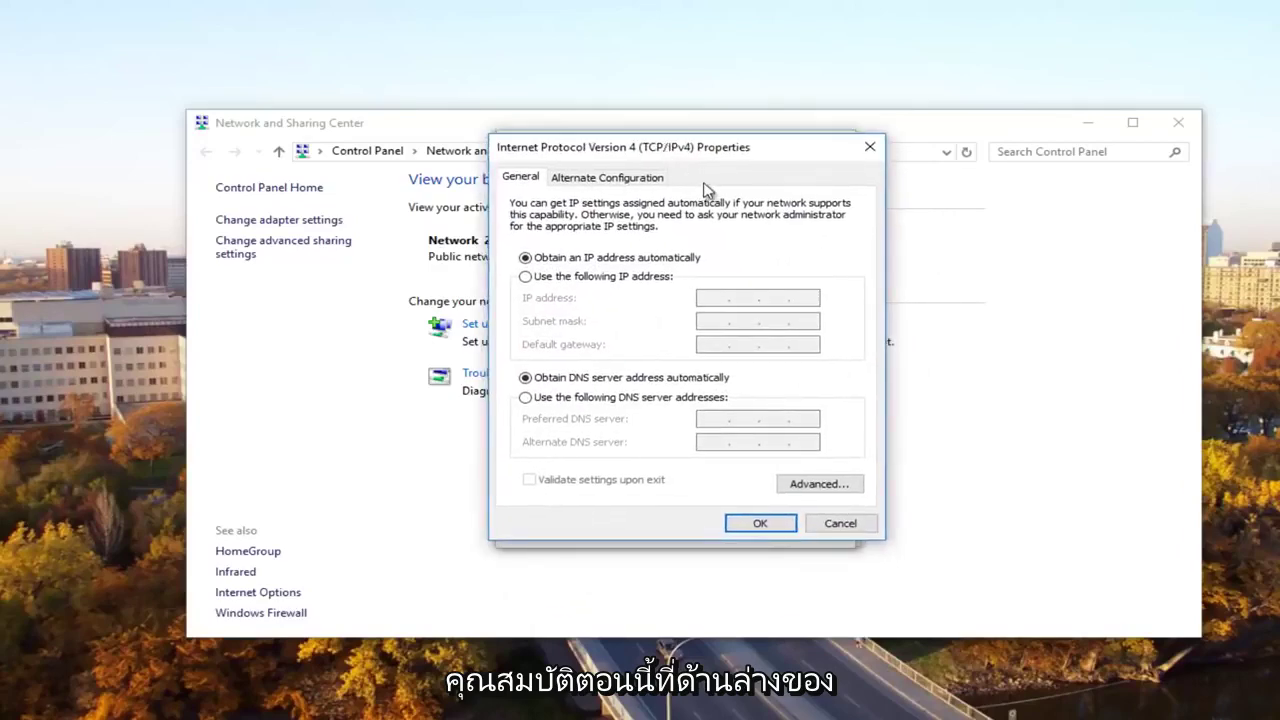
left_click(810, 486)
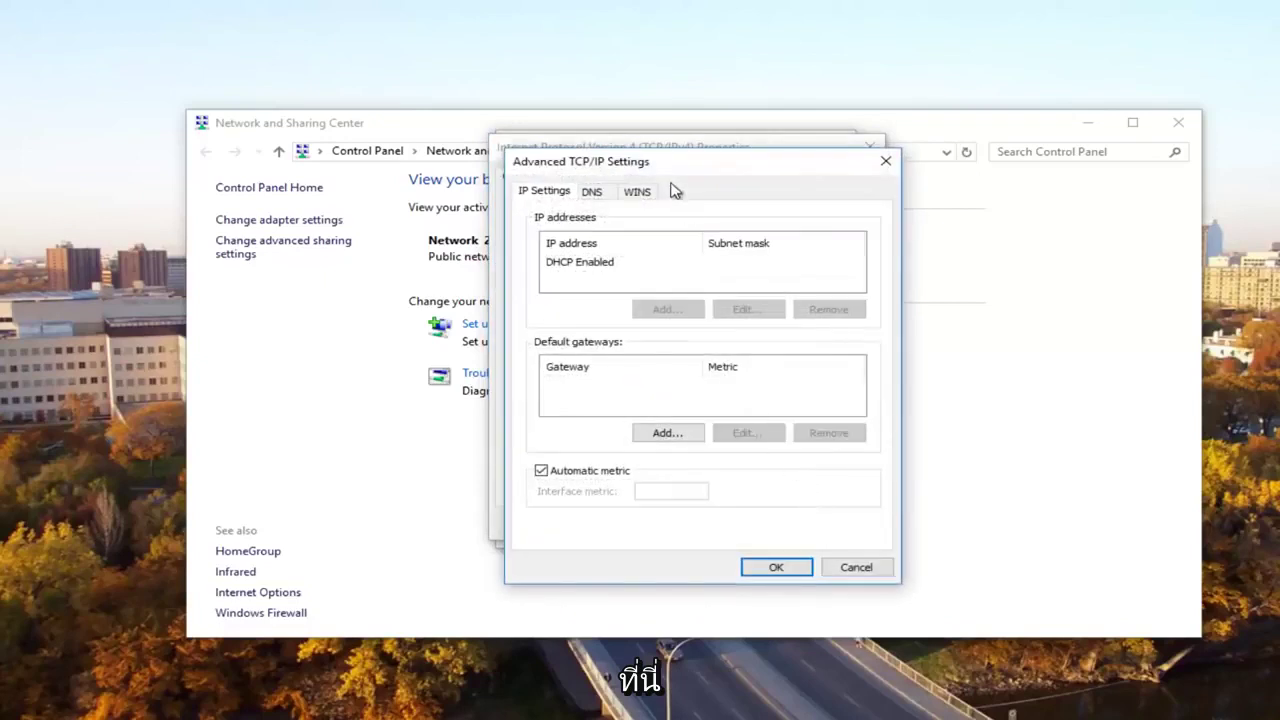
left_click_drag(660, 168, 648, 144)
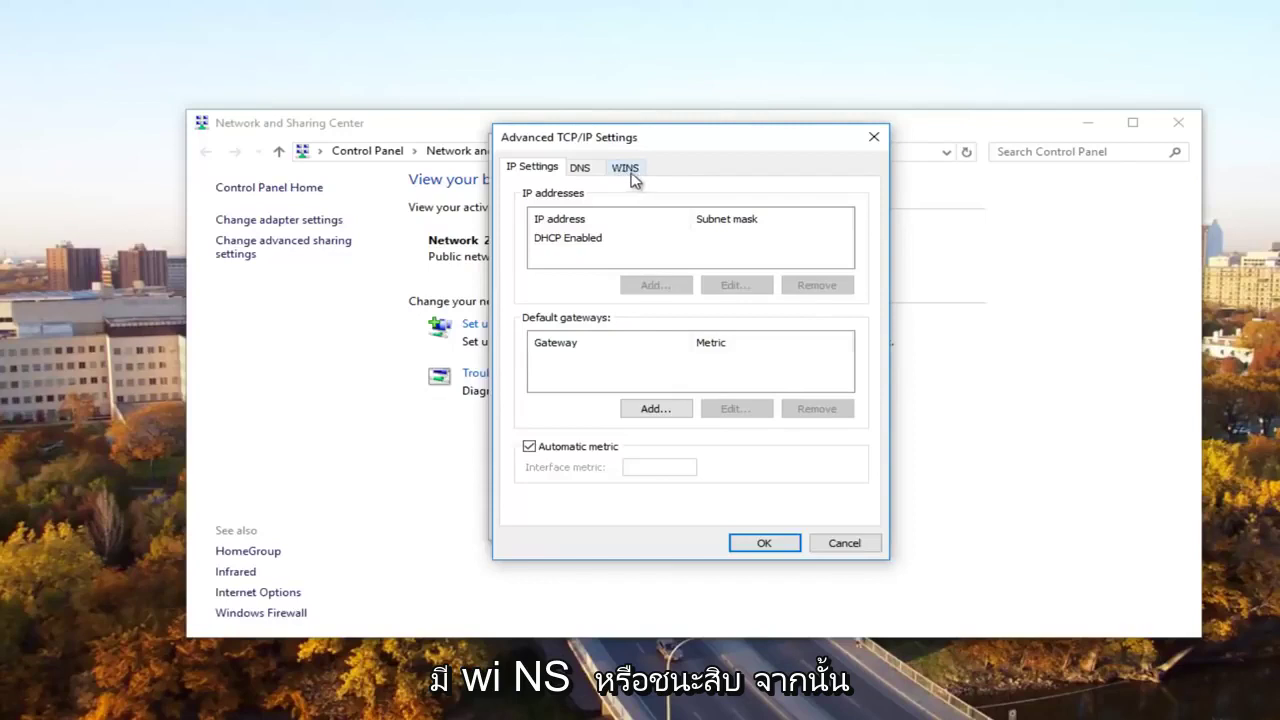
Step: On the WINS tab, select 'Enable NetBIOS over TCP/IP'
left_click(626, 168)
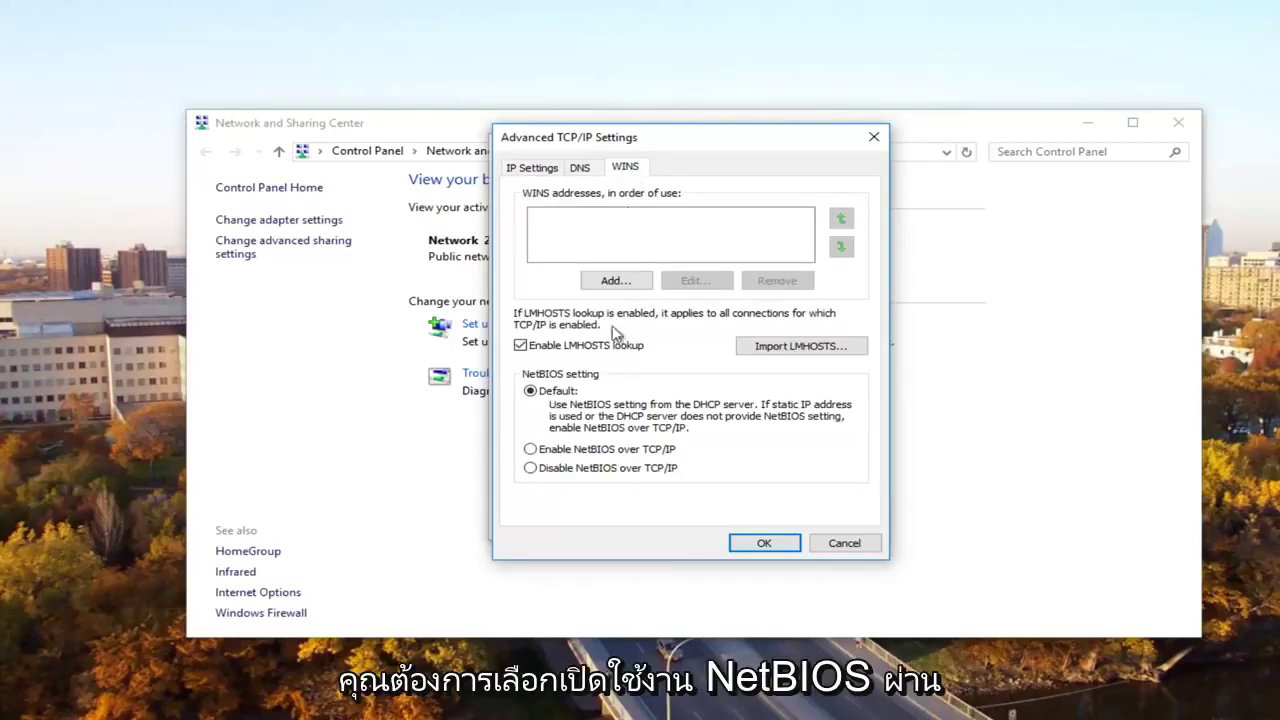
left_click(531, 450)
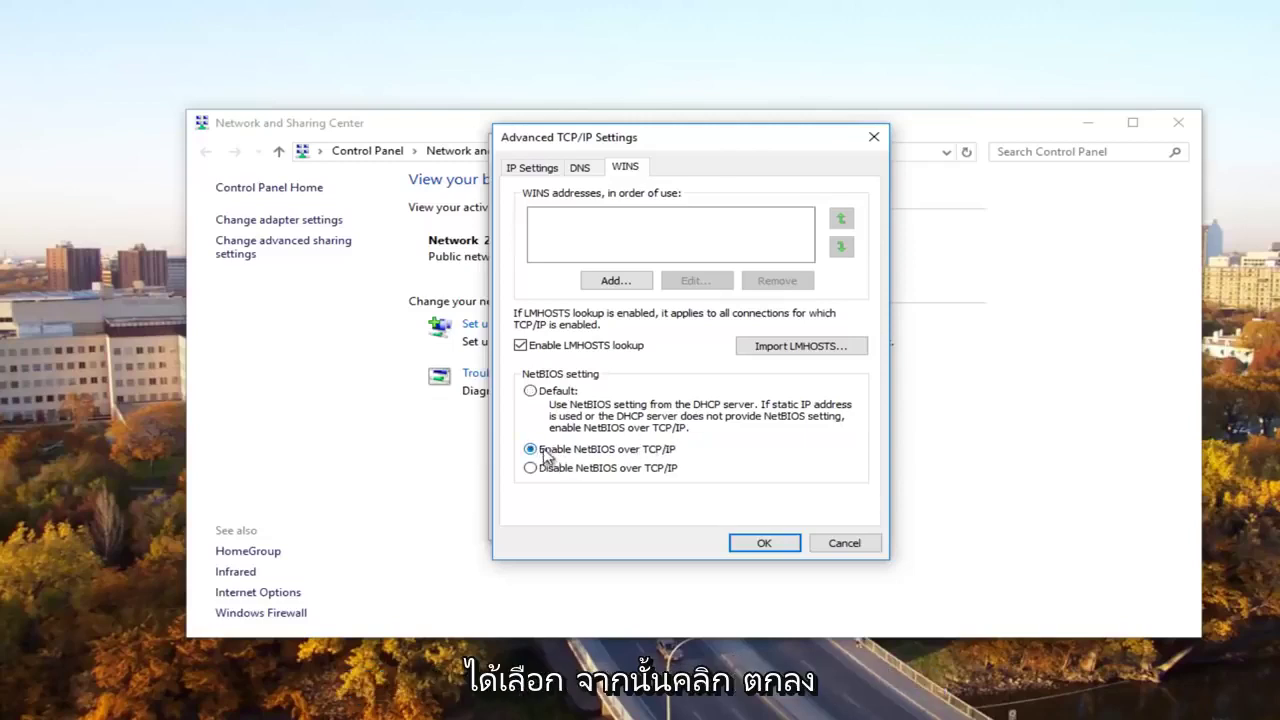
Step: Confirm the advanced and IPv4 settings, then close Ethernet0 Properties and Ethernet0 Status
left_click(758, 545)
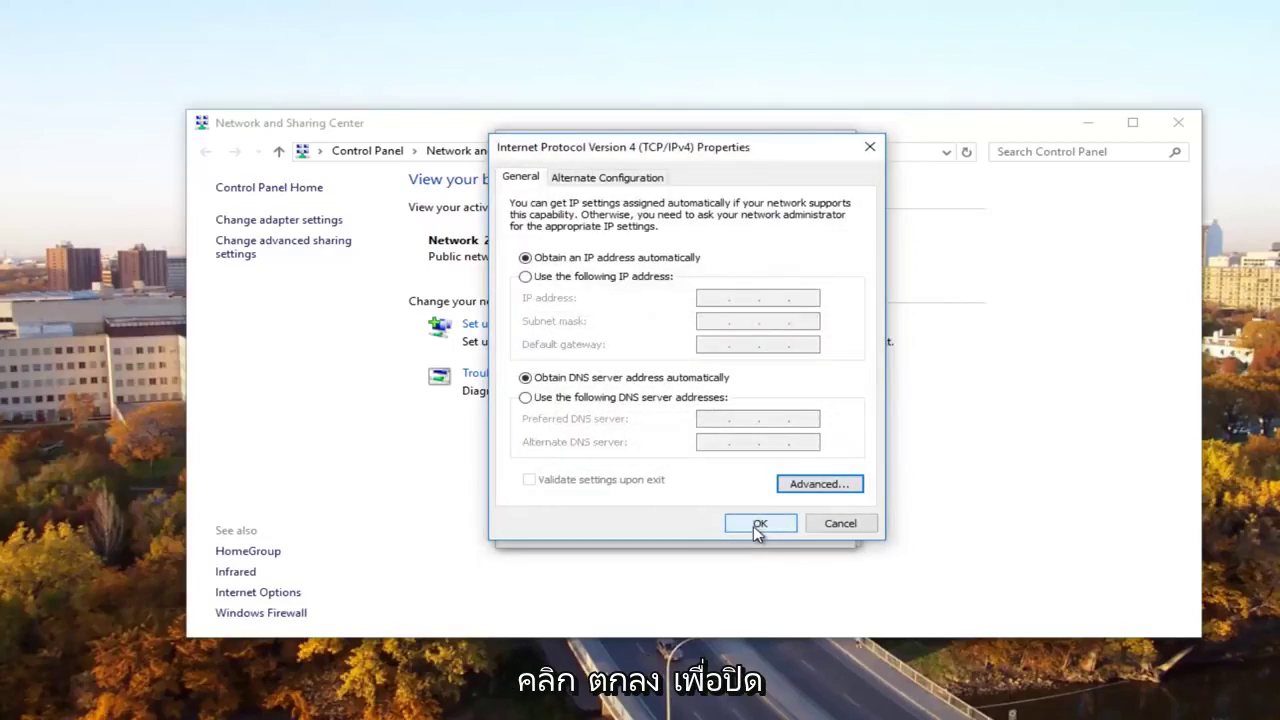
left_click(757, 530)
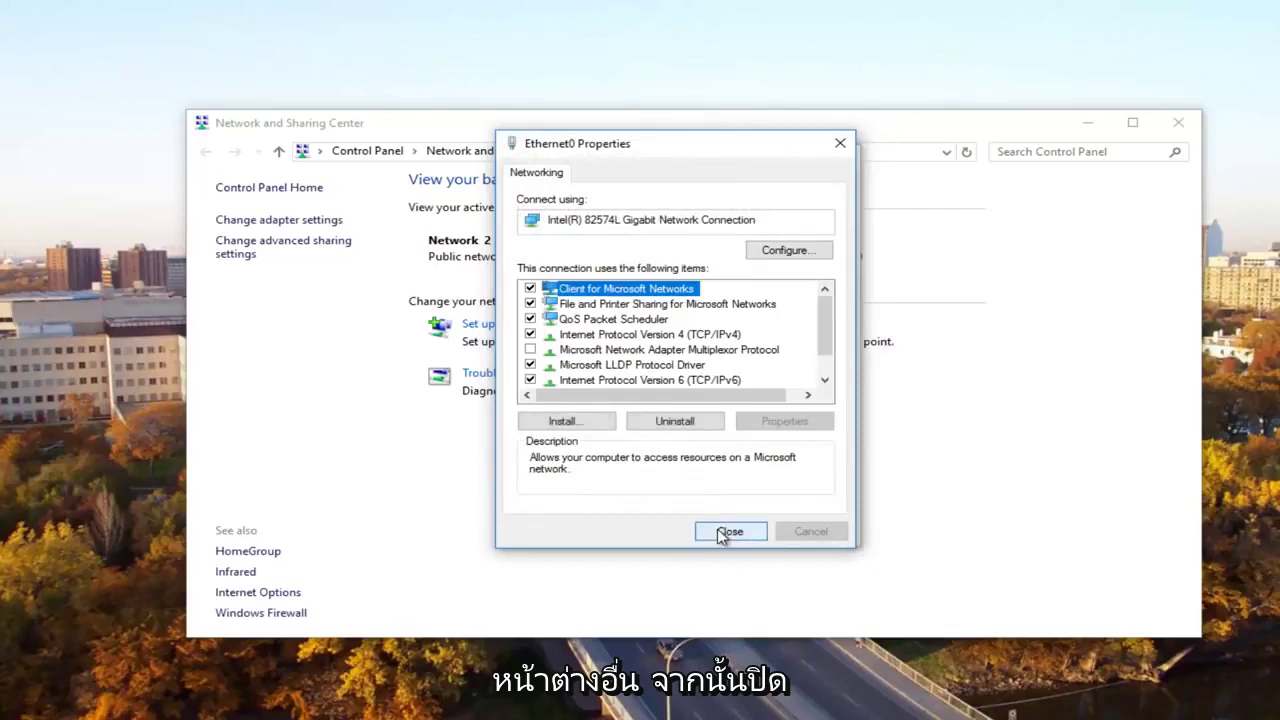
left_click(724, 531)
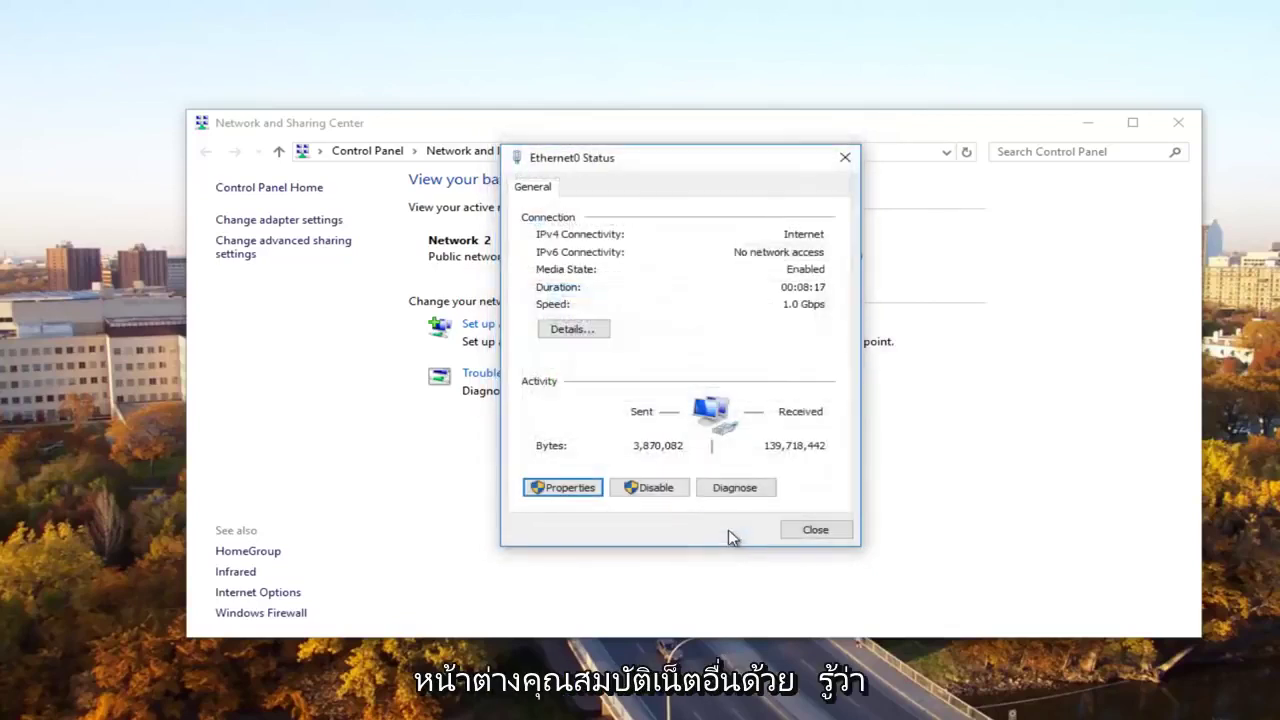
left_click(845, 157)
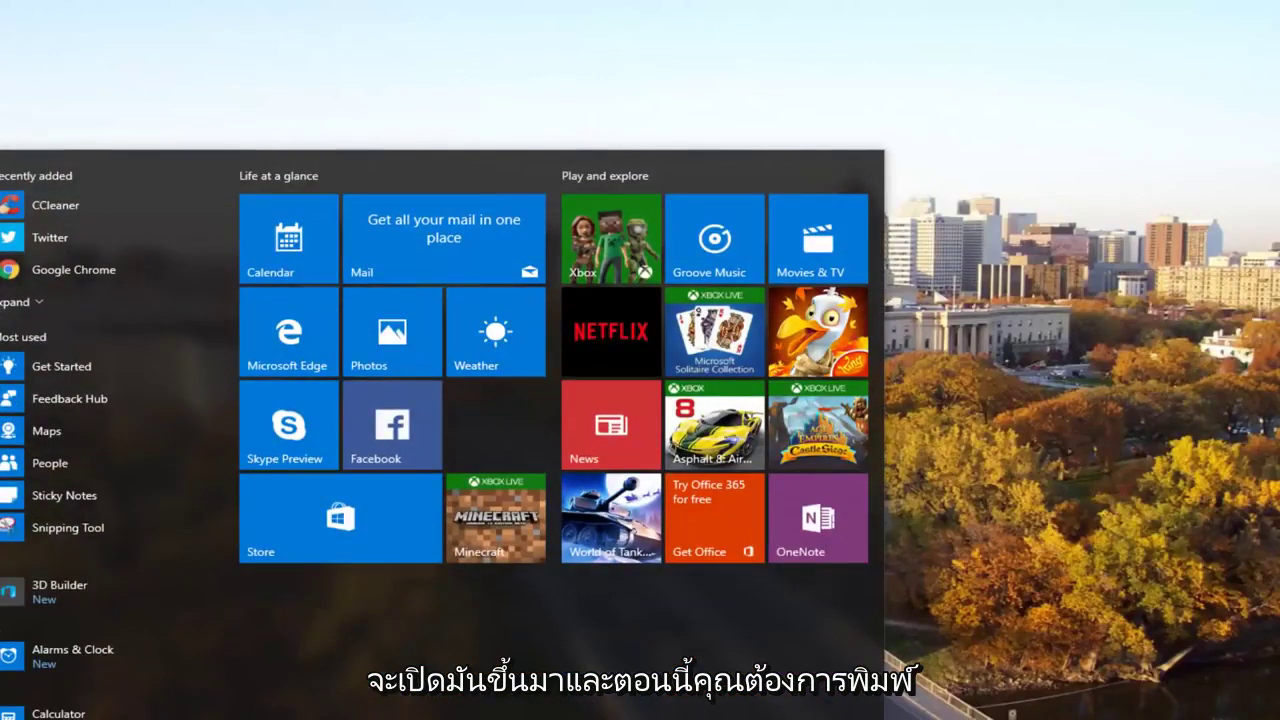
Step: Run regedit as administrator and approve the UAC prompt
type("regedit")
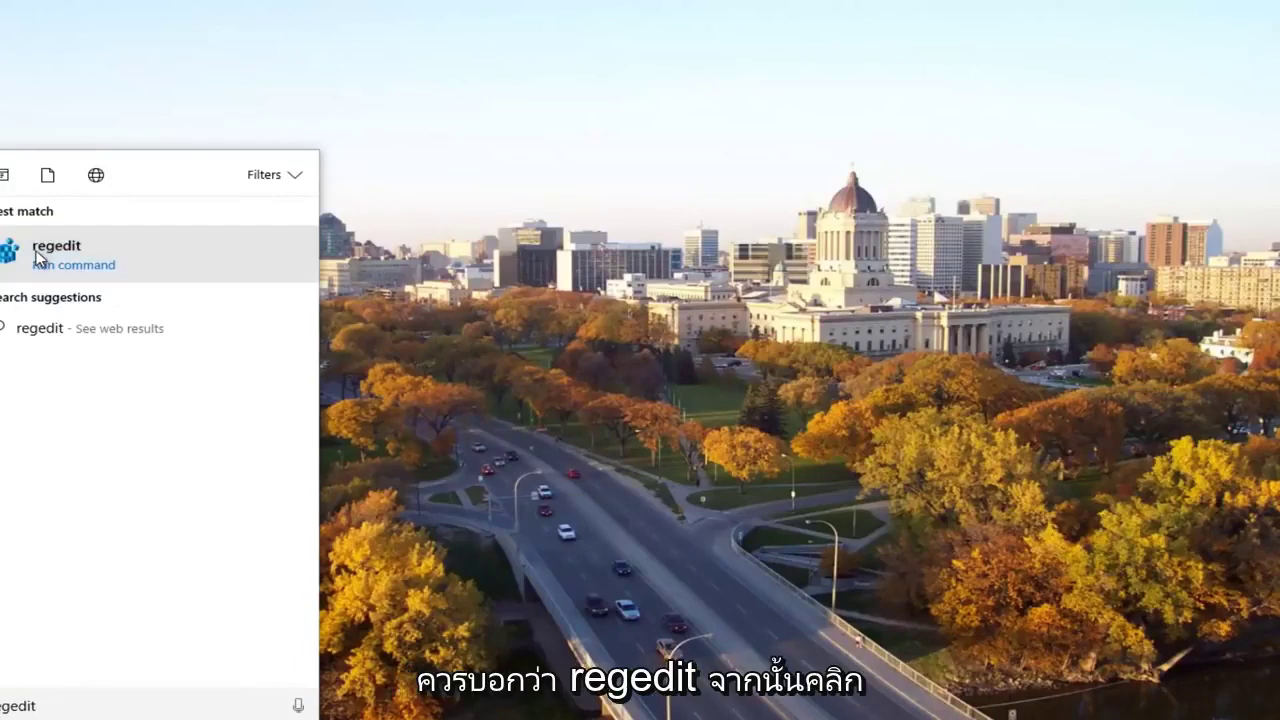
right_click(37, 258)
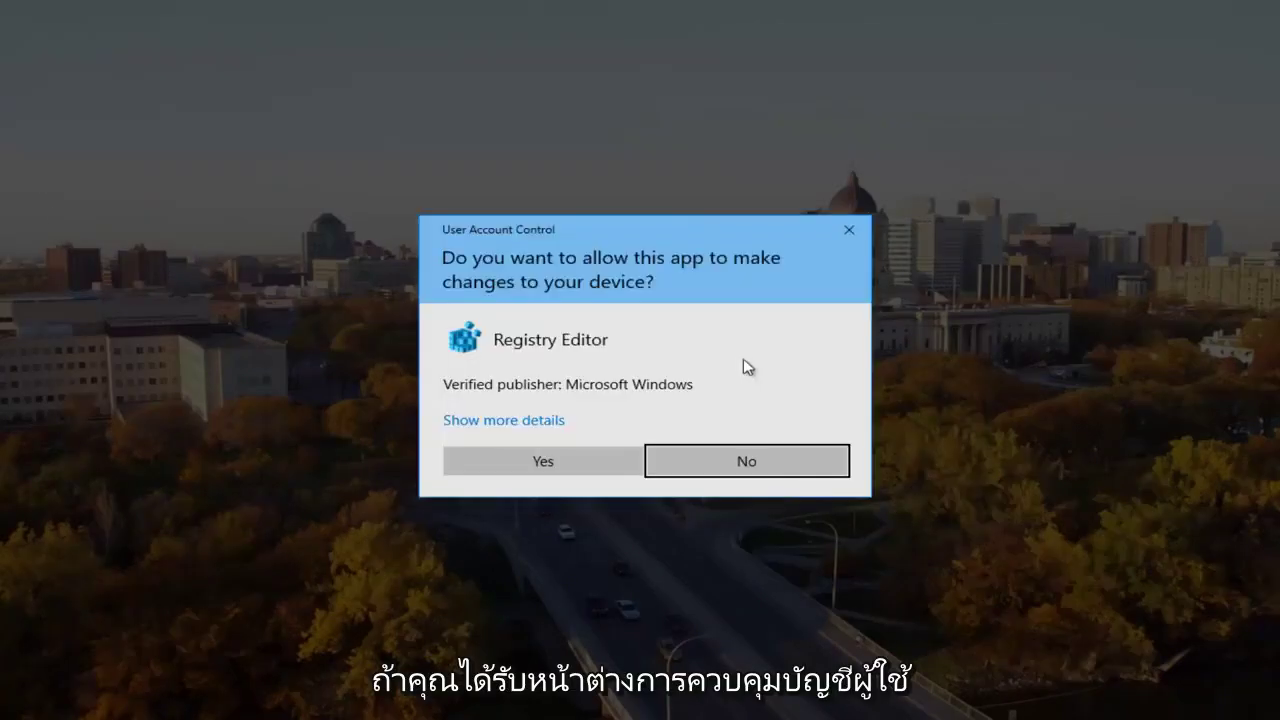
left_click(526, 461)
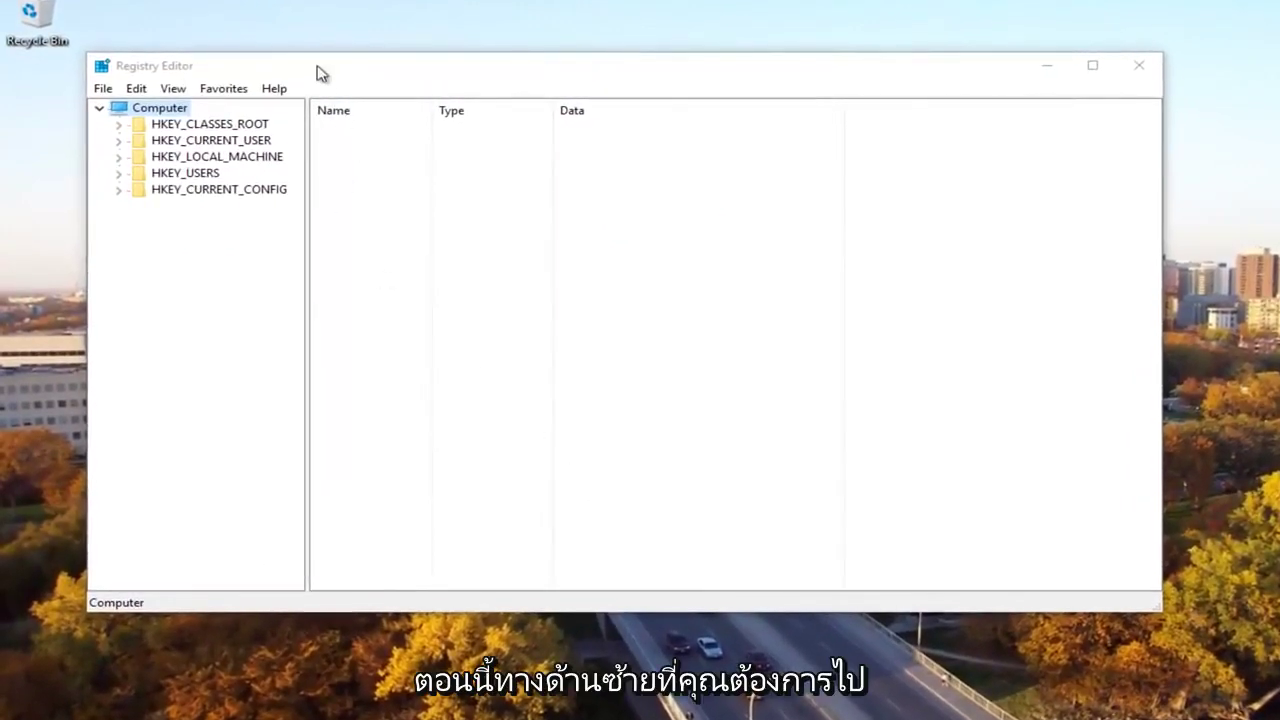
Step: Expand HKEY_LOCAL_MACHINE > SOFTWARE > Microsoft > MSLicensing to reveal HardwareID and Store
left_click_drag(320, 72, 348, 71)
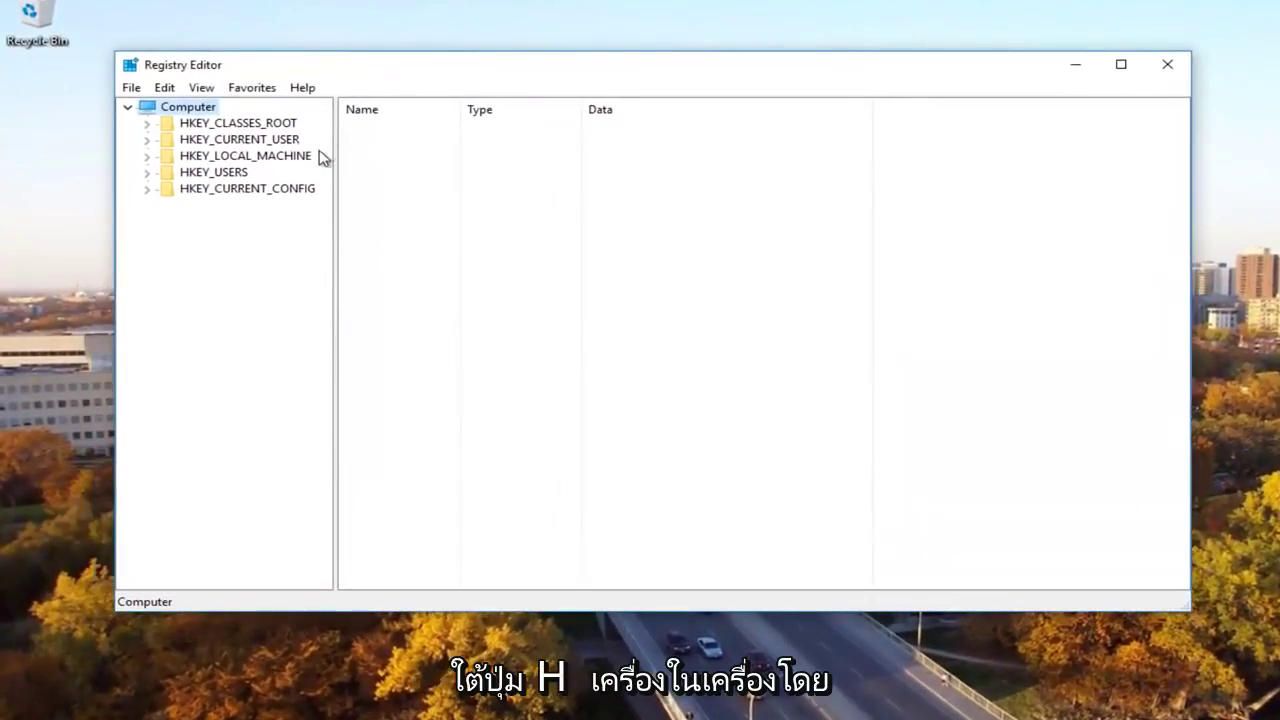
left_click(147, 158)
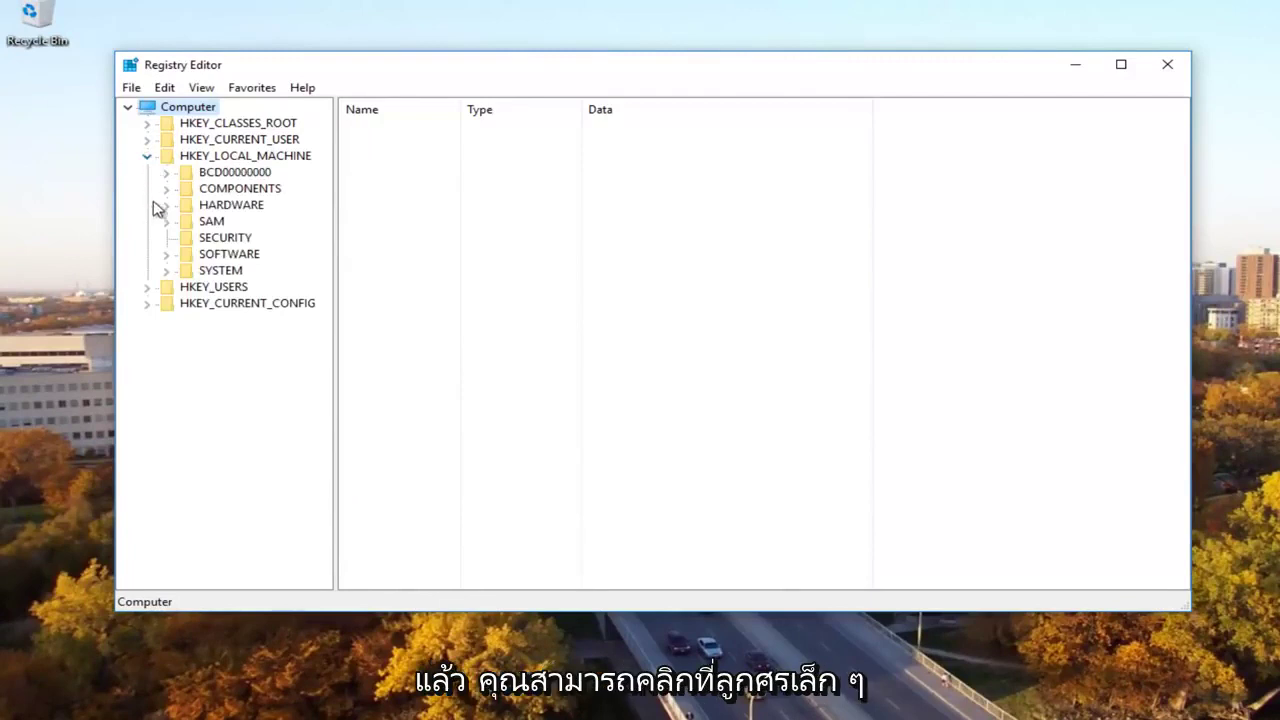
left_click(166, 255)
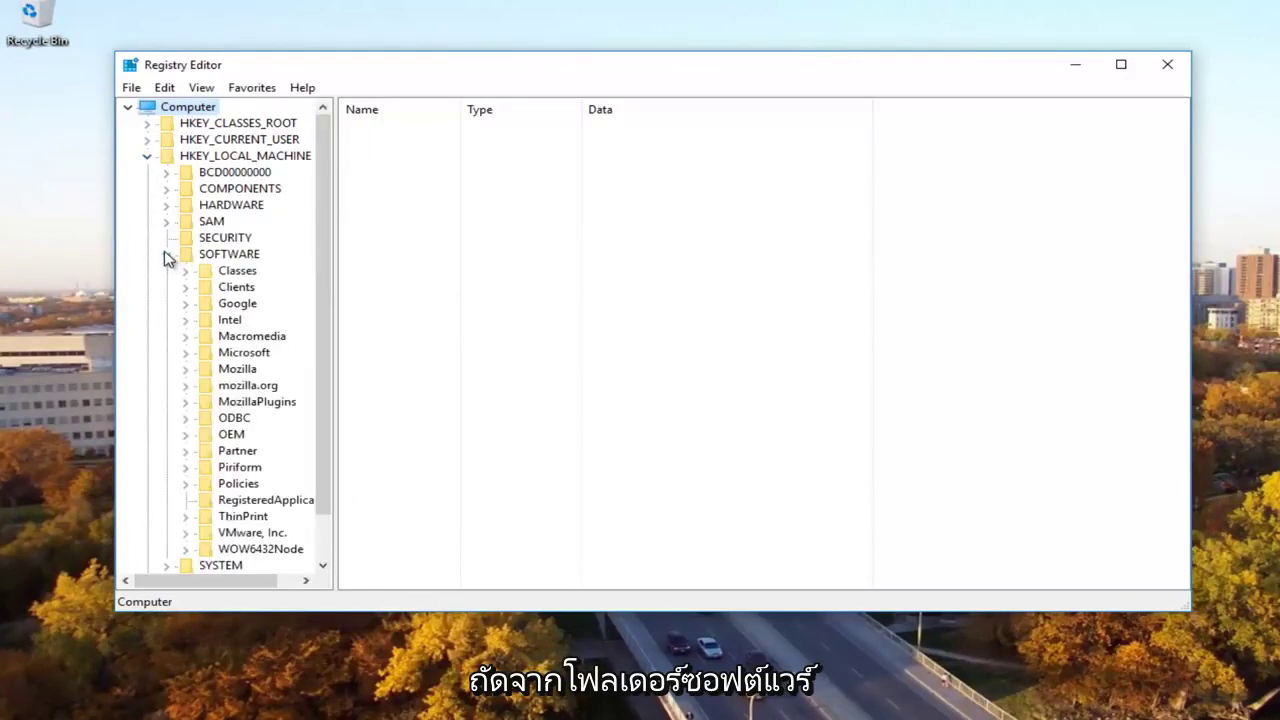
left_click_drag(338, 236, 392, 252)
left_click(242, 354)
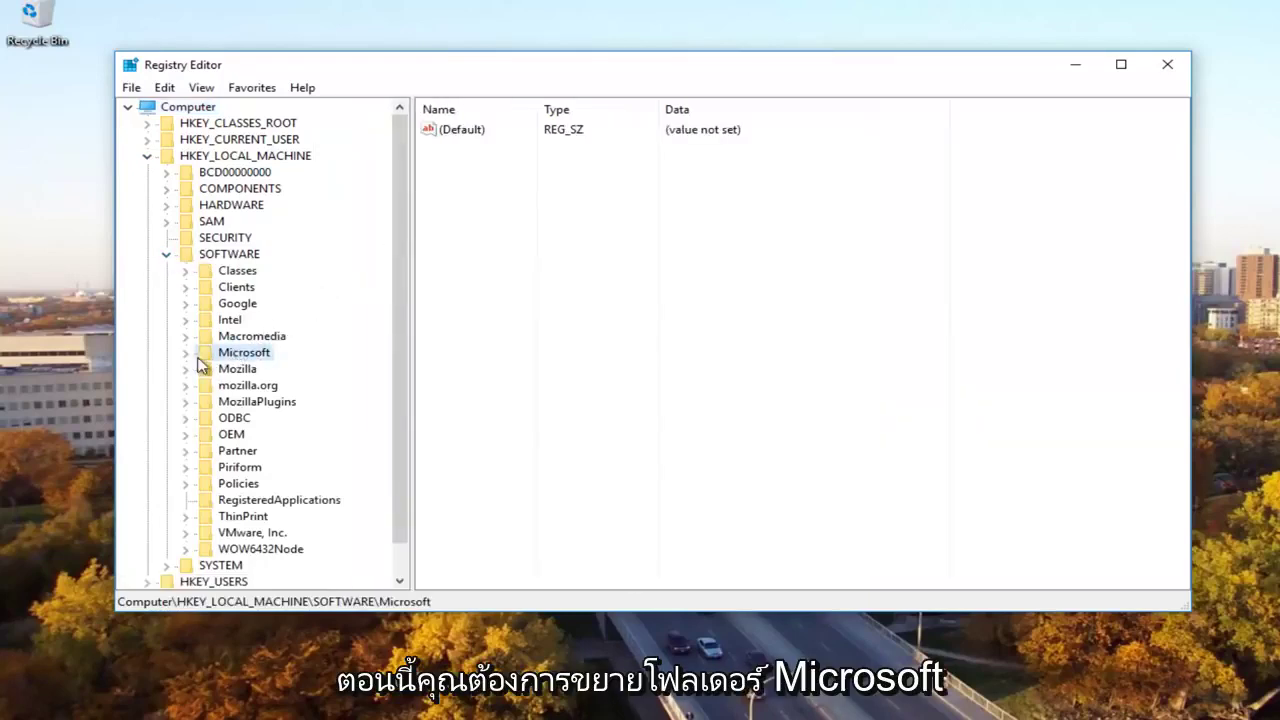
left_click(186, 353)
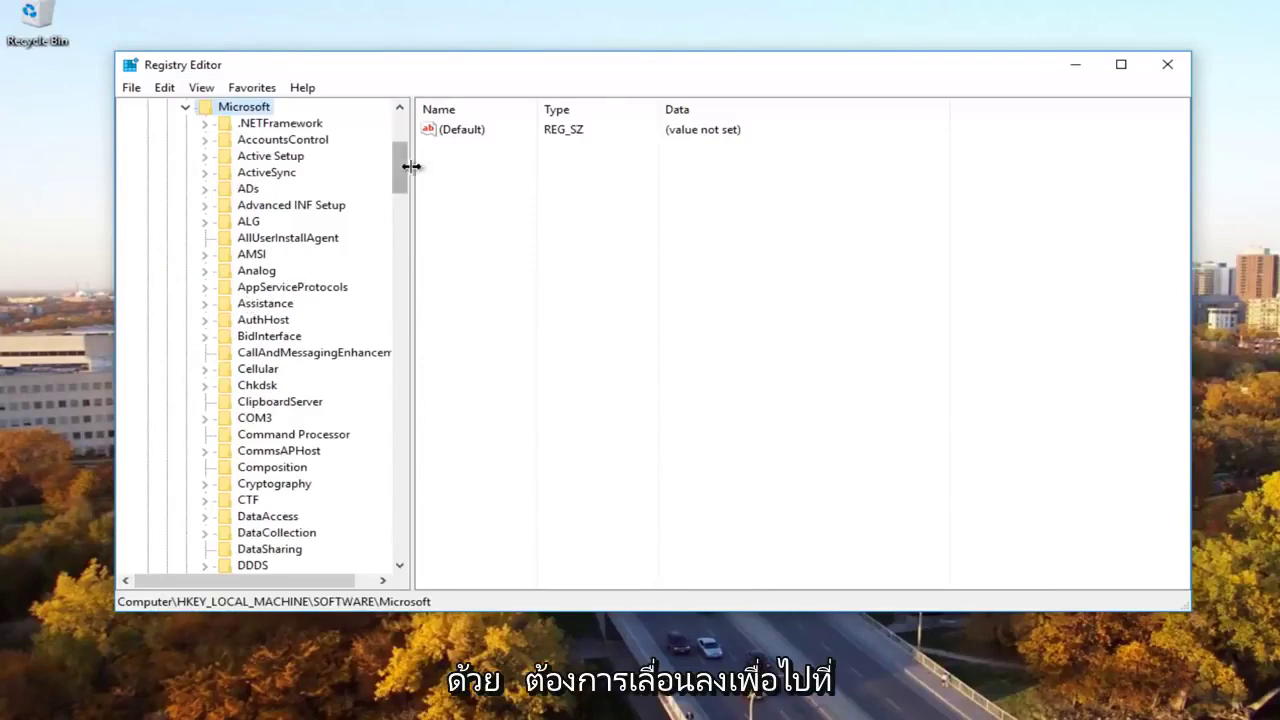
mouse_move(398, 172)
left_mouse_down()
mouse_move(393, 317)
mouse_move(395, 302)
left_mouse_up()
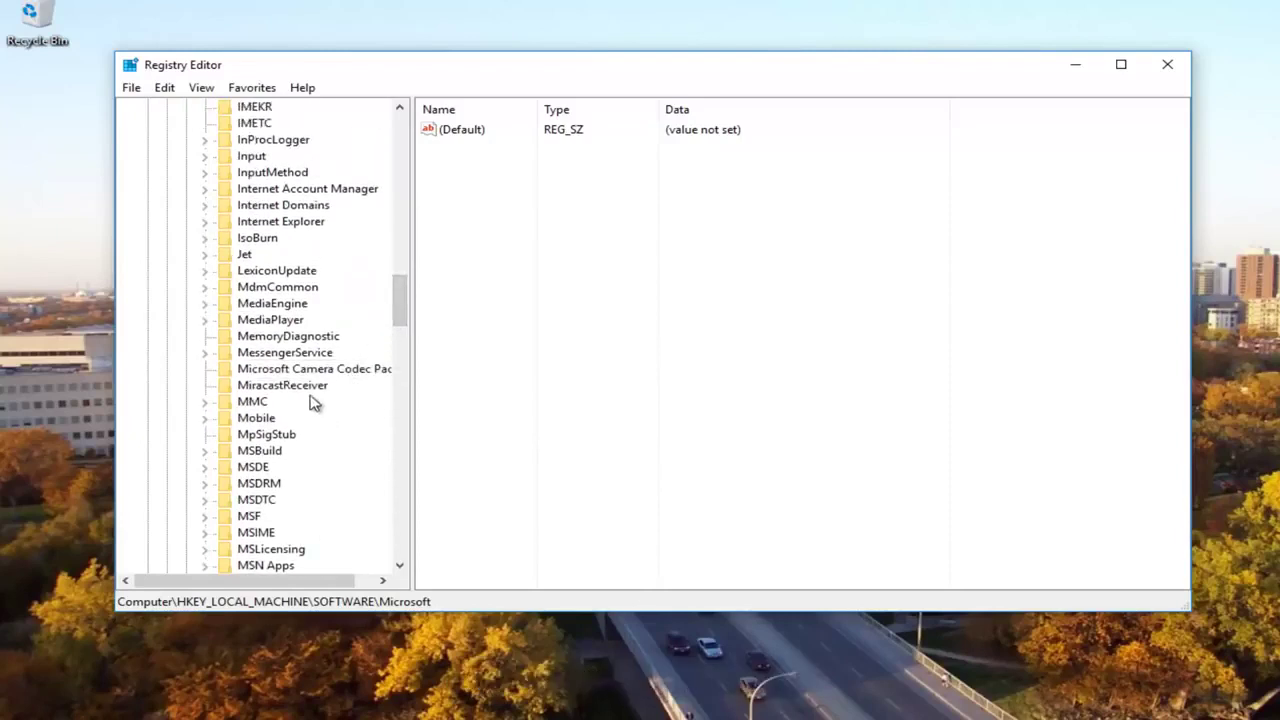
scroll(310, 390, "down", 3)
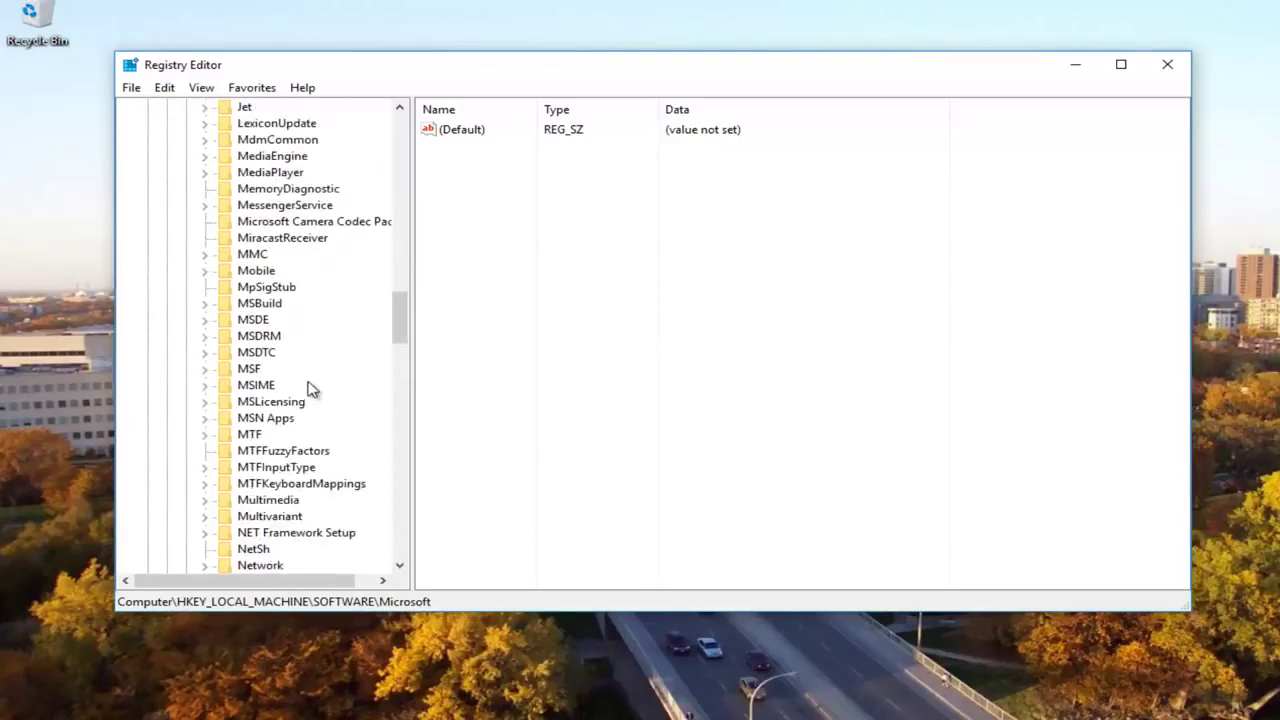
left_click(250, 402)
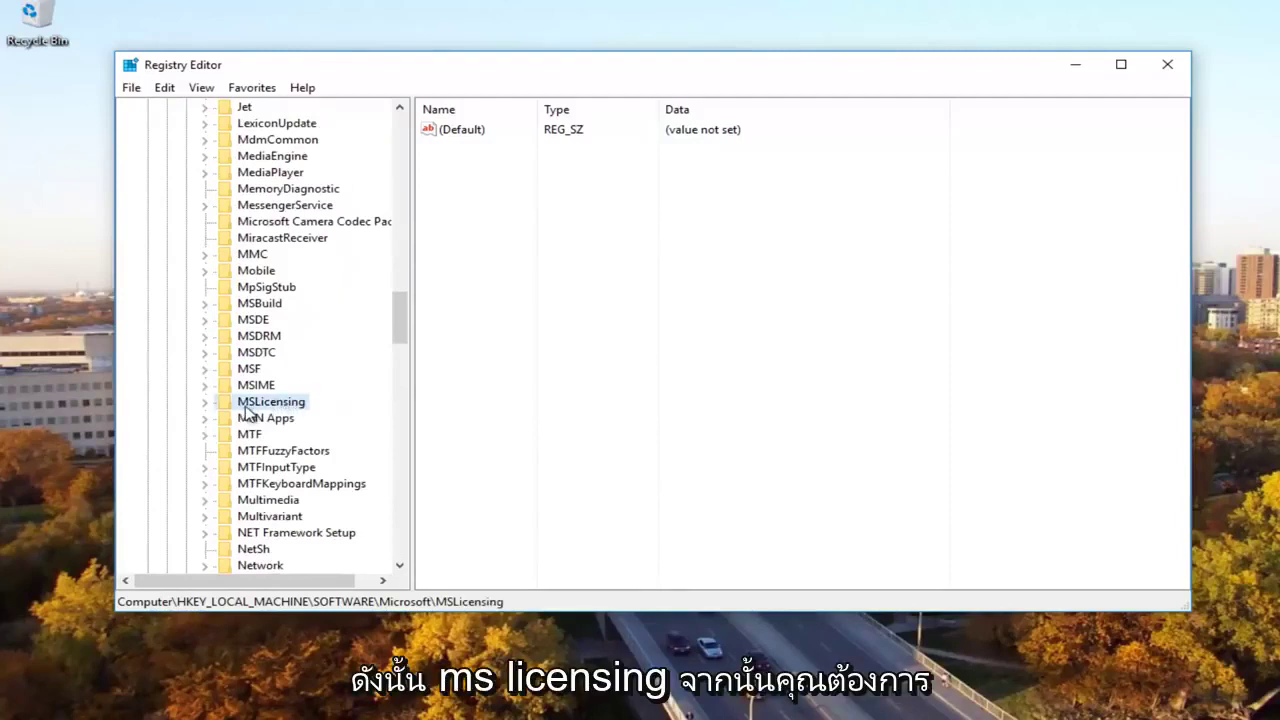
left_click(205, 403)
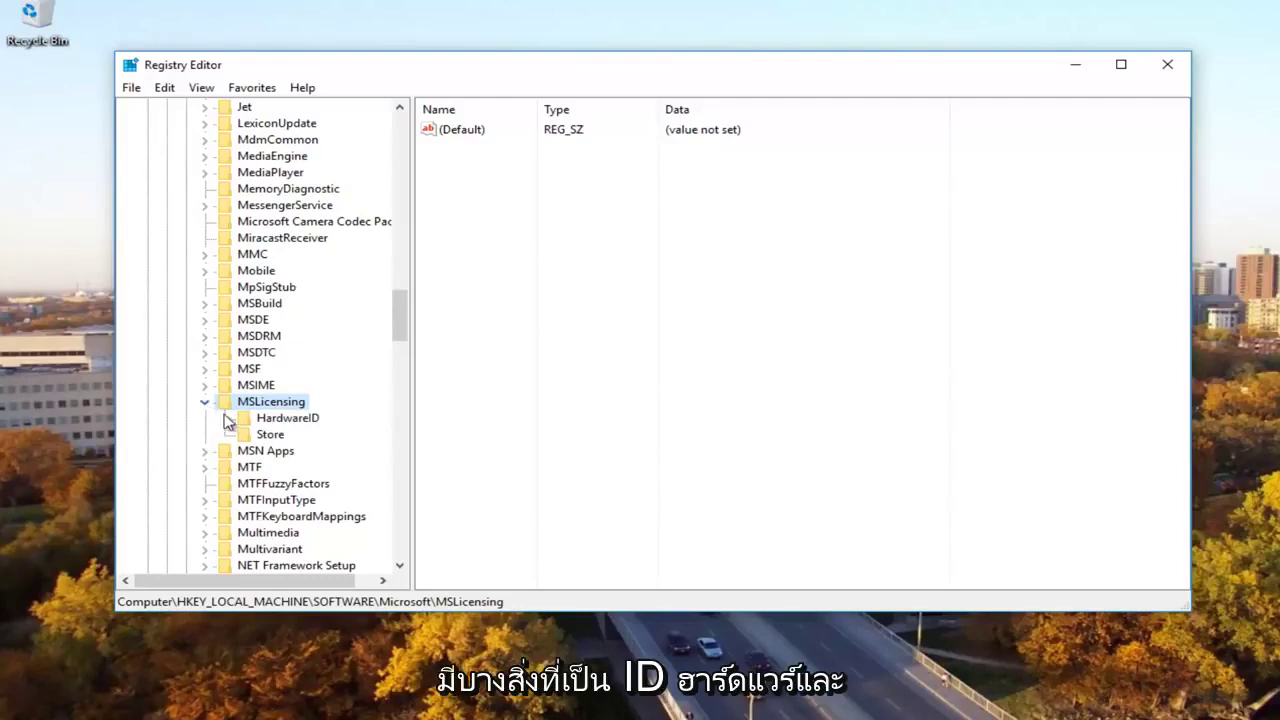
Step: Inspect the HardwareID and Store keys under MSLicensing, ending with HardwareID selected
left_click(285, 418)
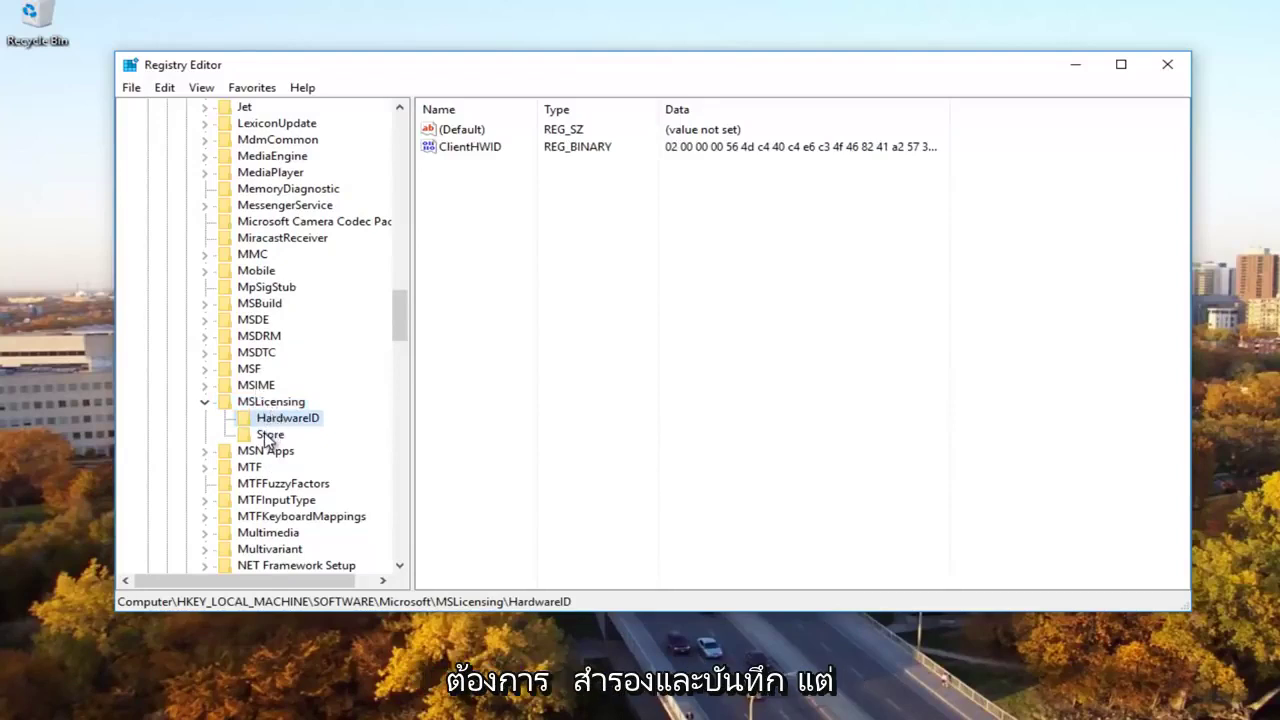
left_click(268, 436)
key("Left")
key("Down")
key("Down")
key("Up")
key("Down")
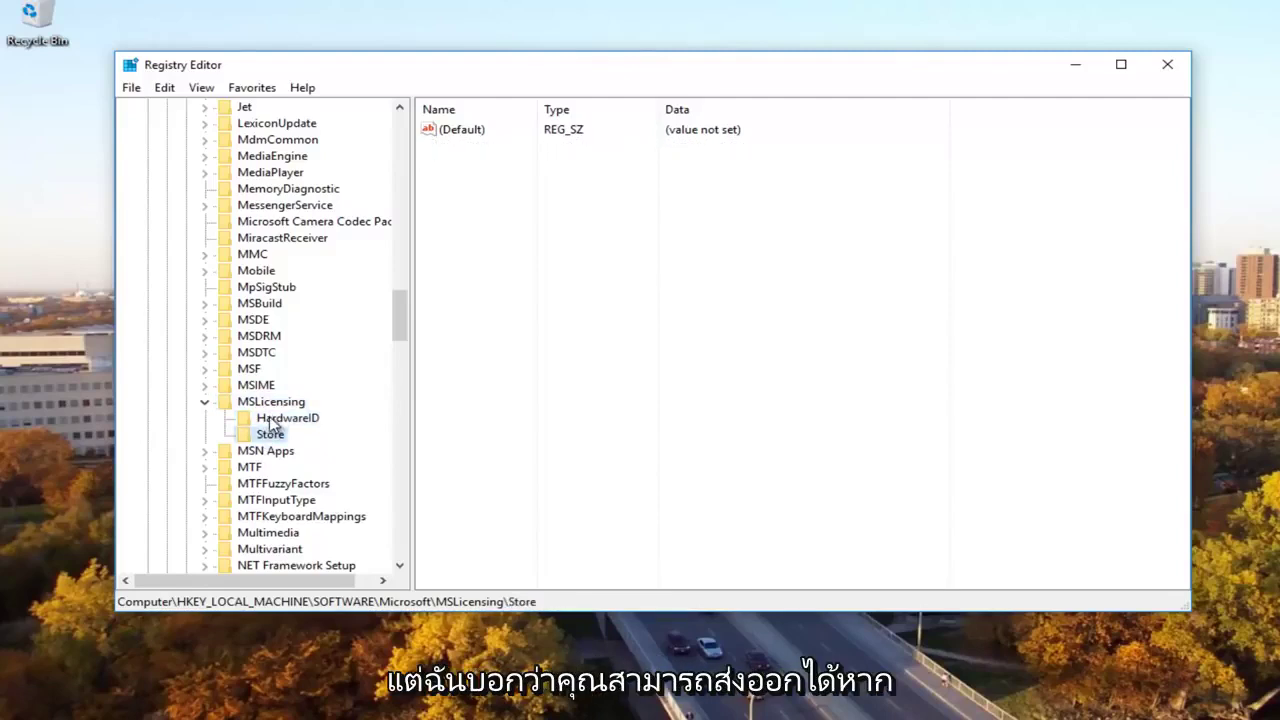
key("Up")
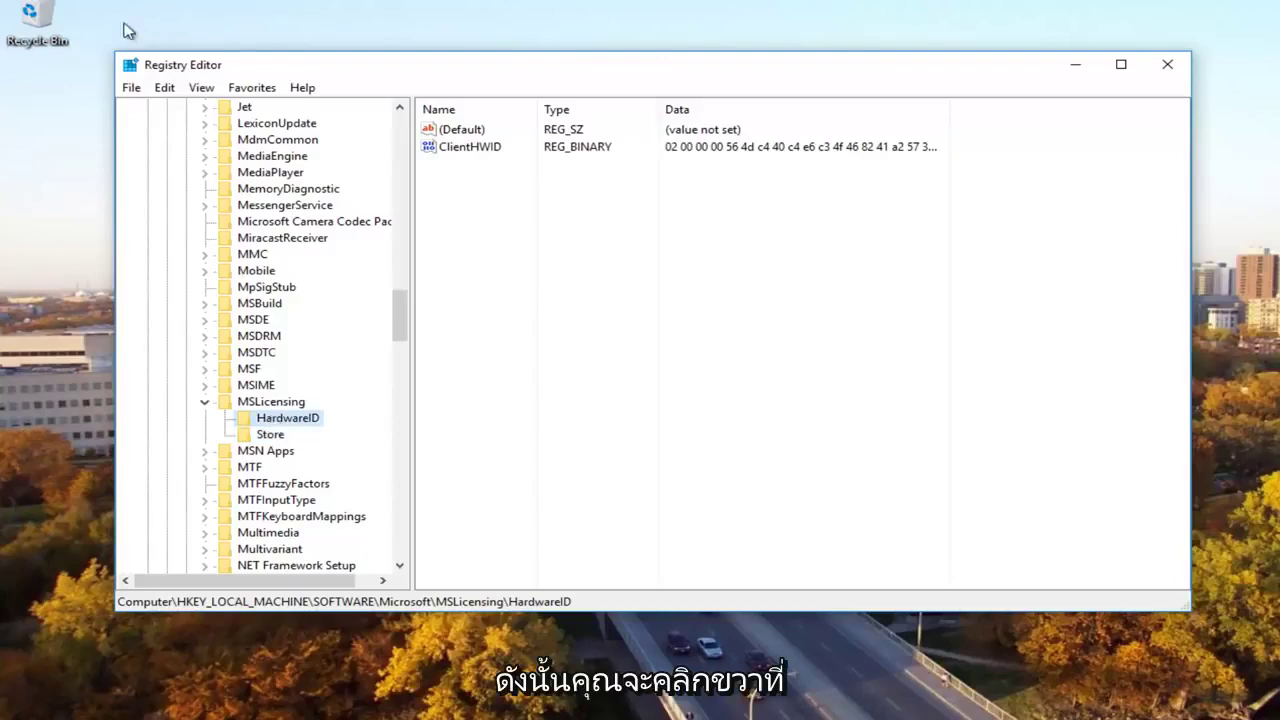
right_click(271, 419)
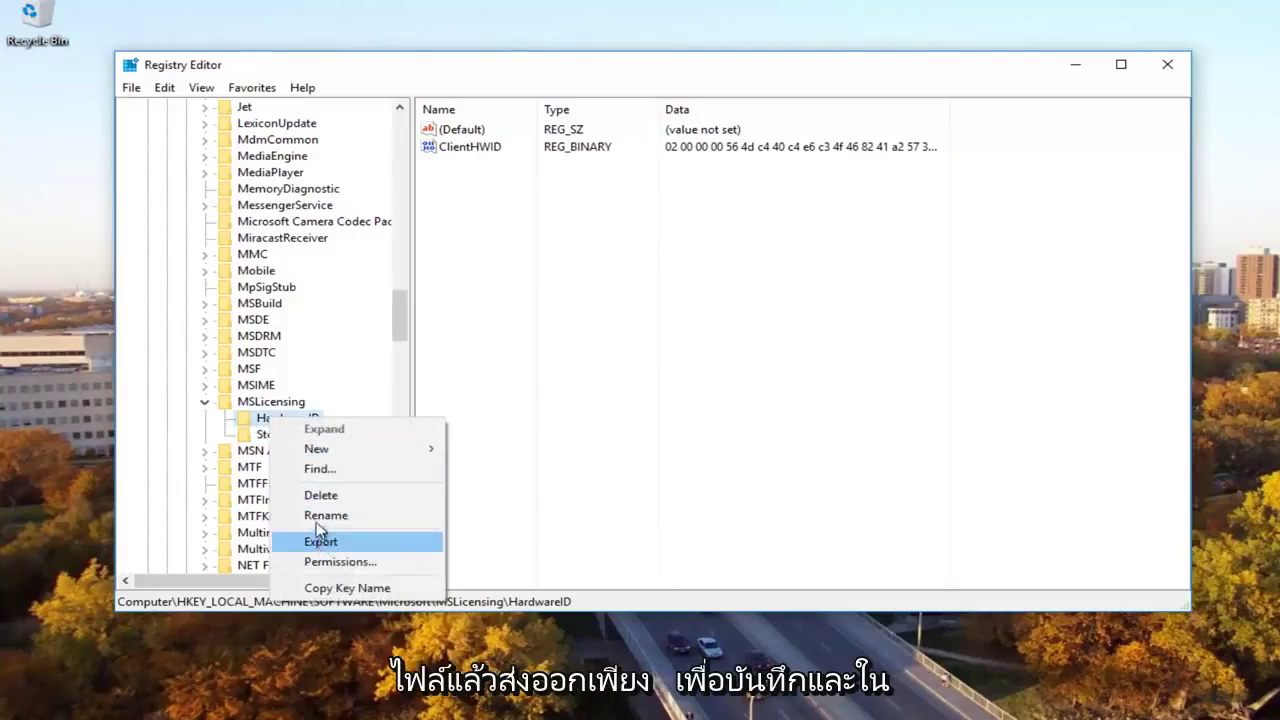
left_click(250, 418)
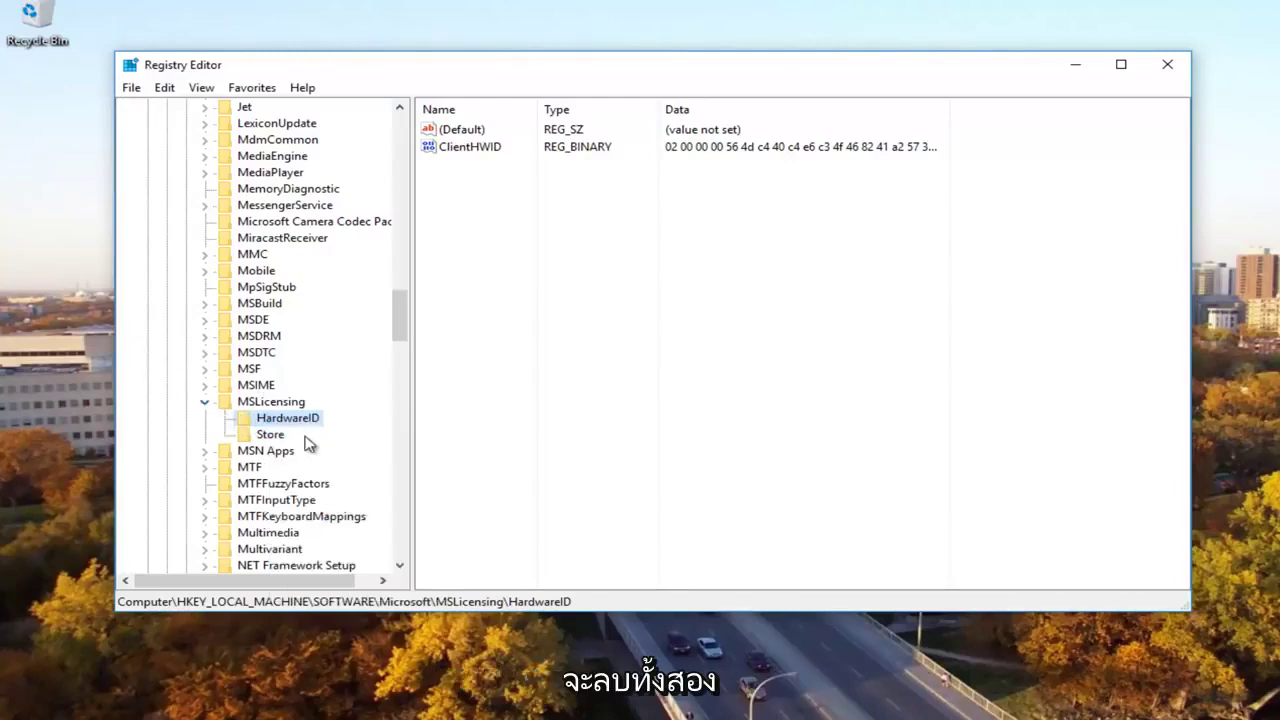
Step: Delete the HardwareID and Store keys, confirming each, then close Registry Editor
key("Delete")
left_click(848, 376)
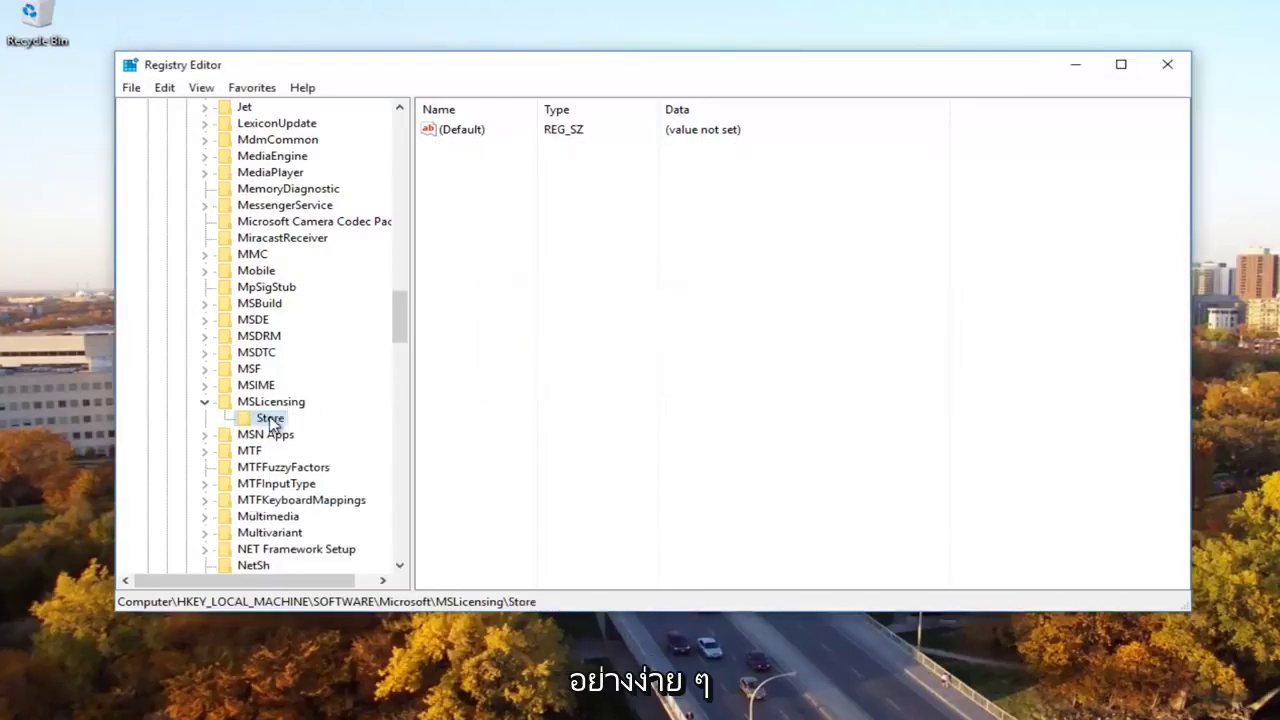
key("Delete")
left_click(830, 380)
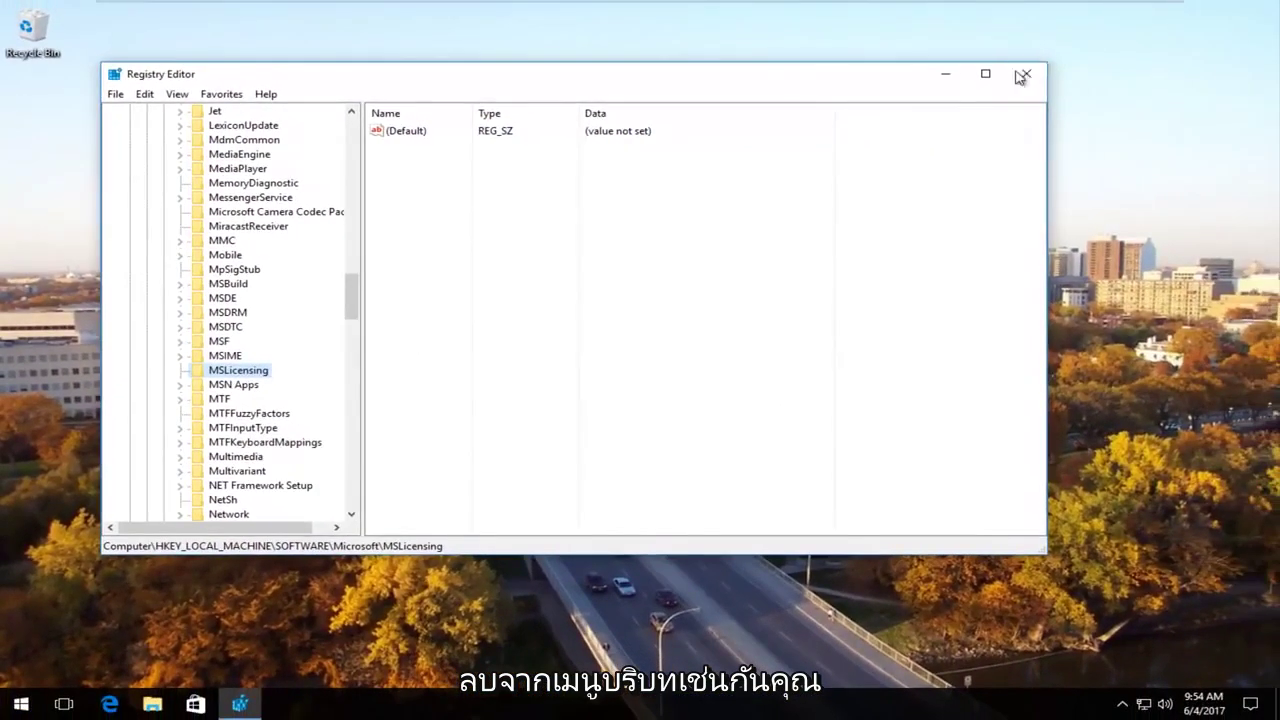
left_click(1016, 74)
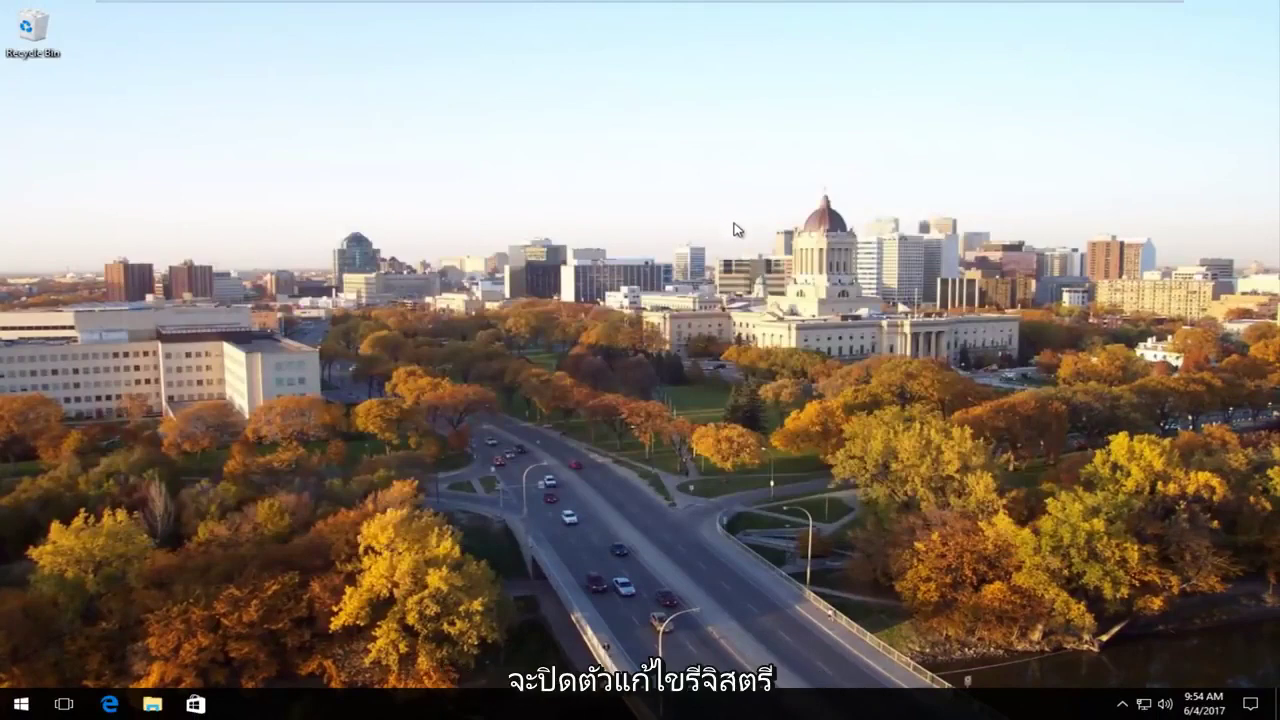
Step: Search Windows for 'network' and open Network and Sharing Center from the results
key("super+s")
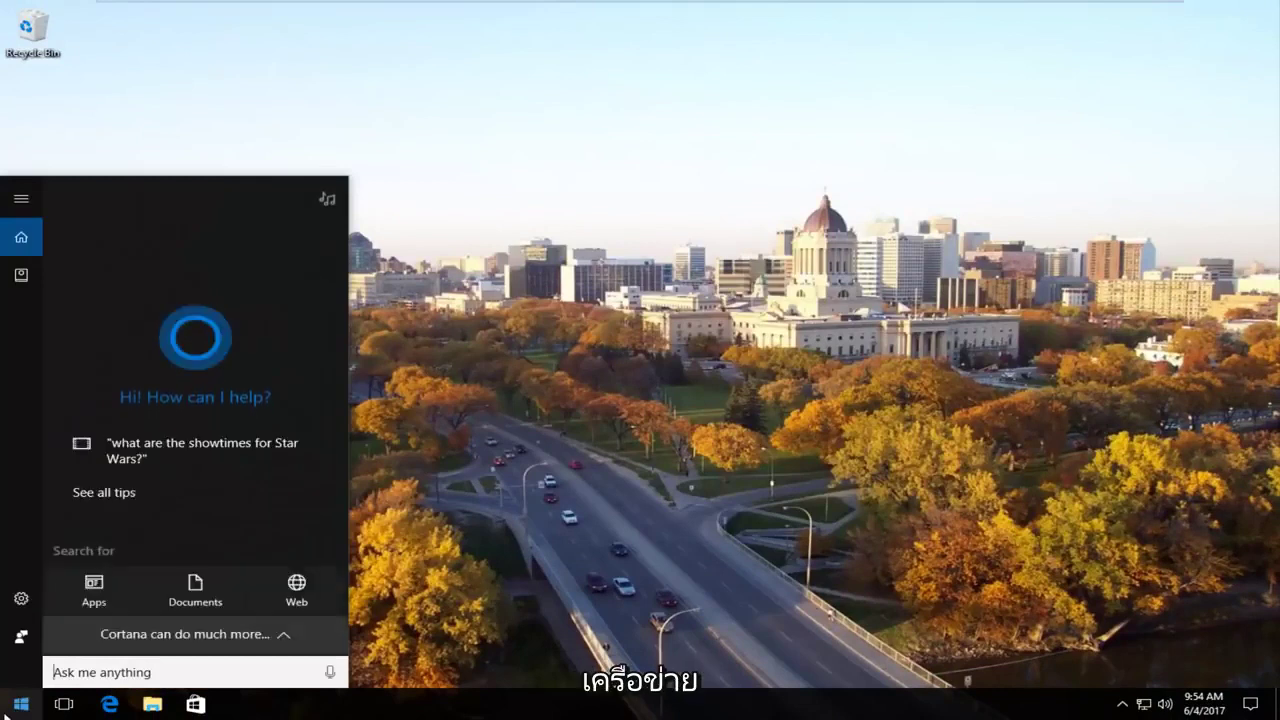
type("nwe")
key("BackSpace")
key("BackSpace")
type("e")
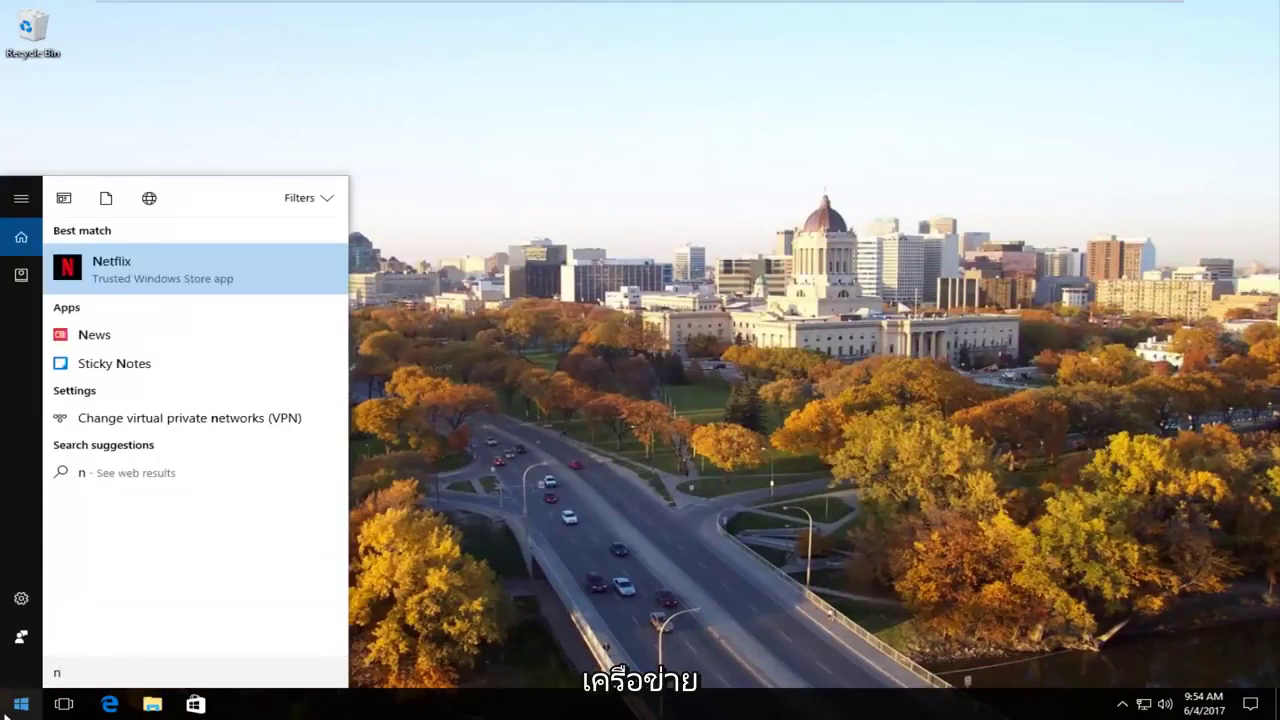
type("twork")
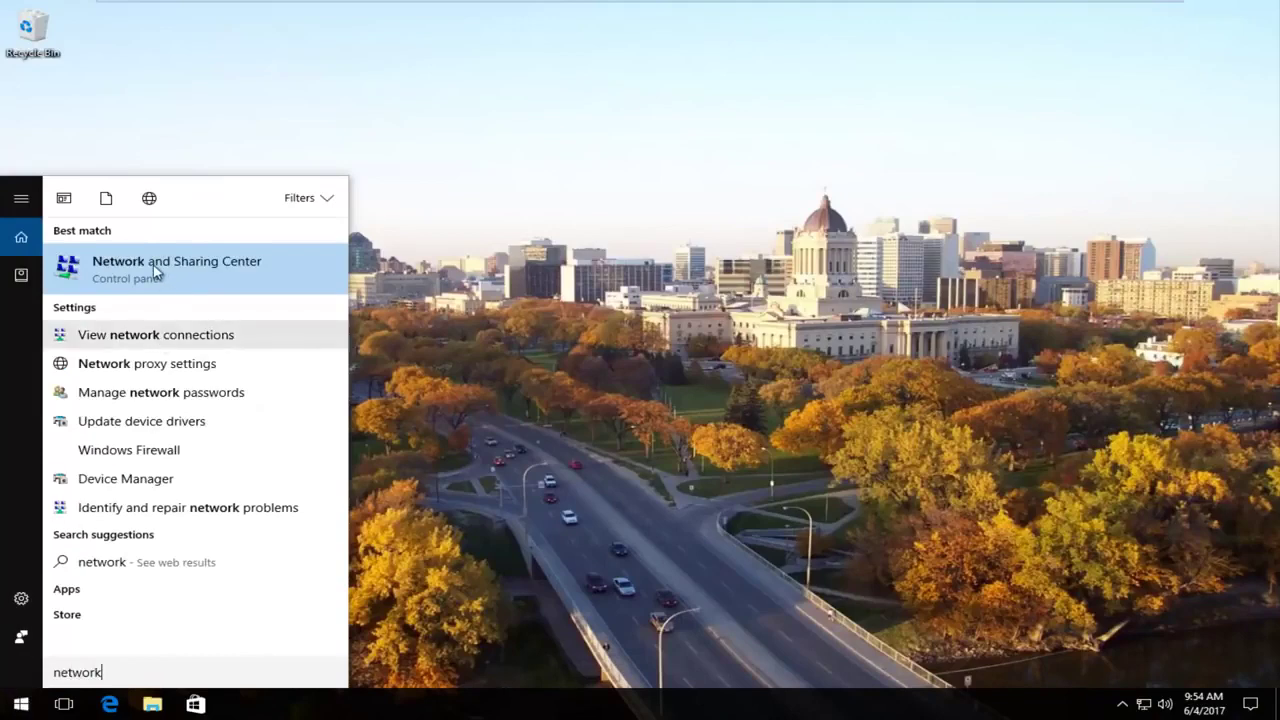
left_click(155, 268)
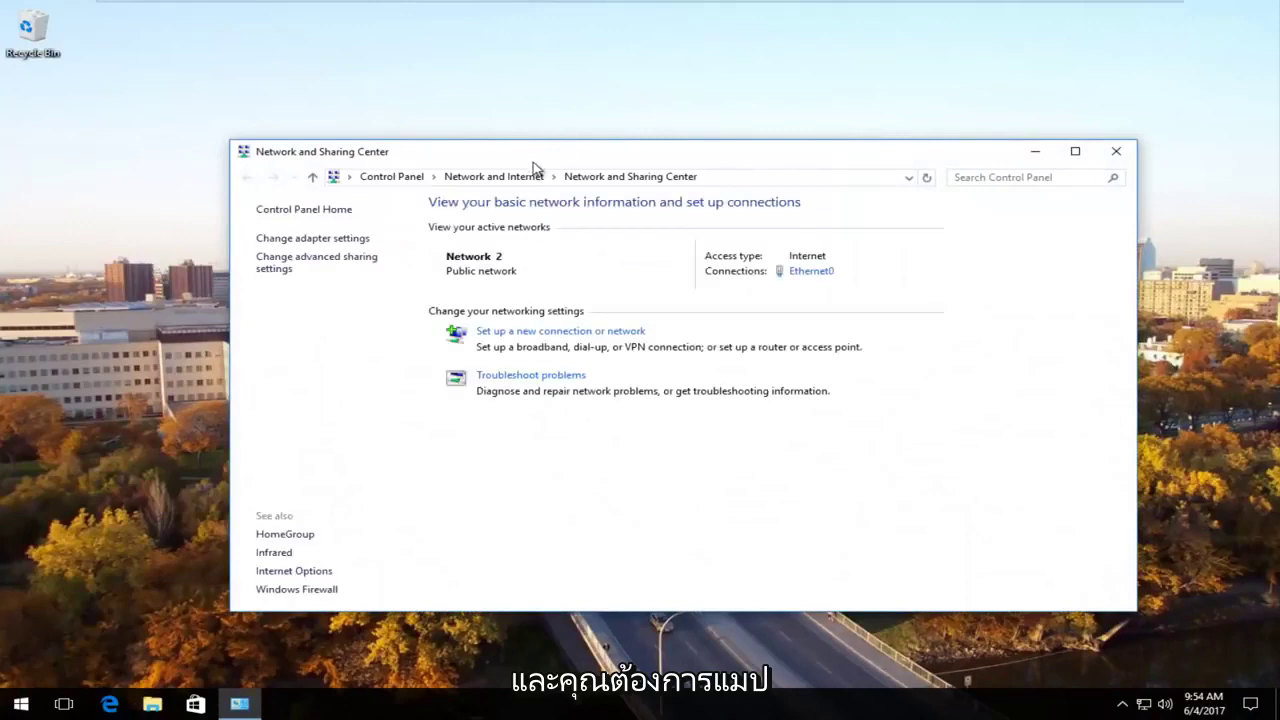
left_click_drag(530, 160, 516, 142)
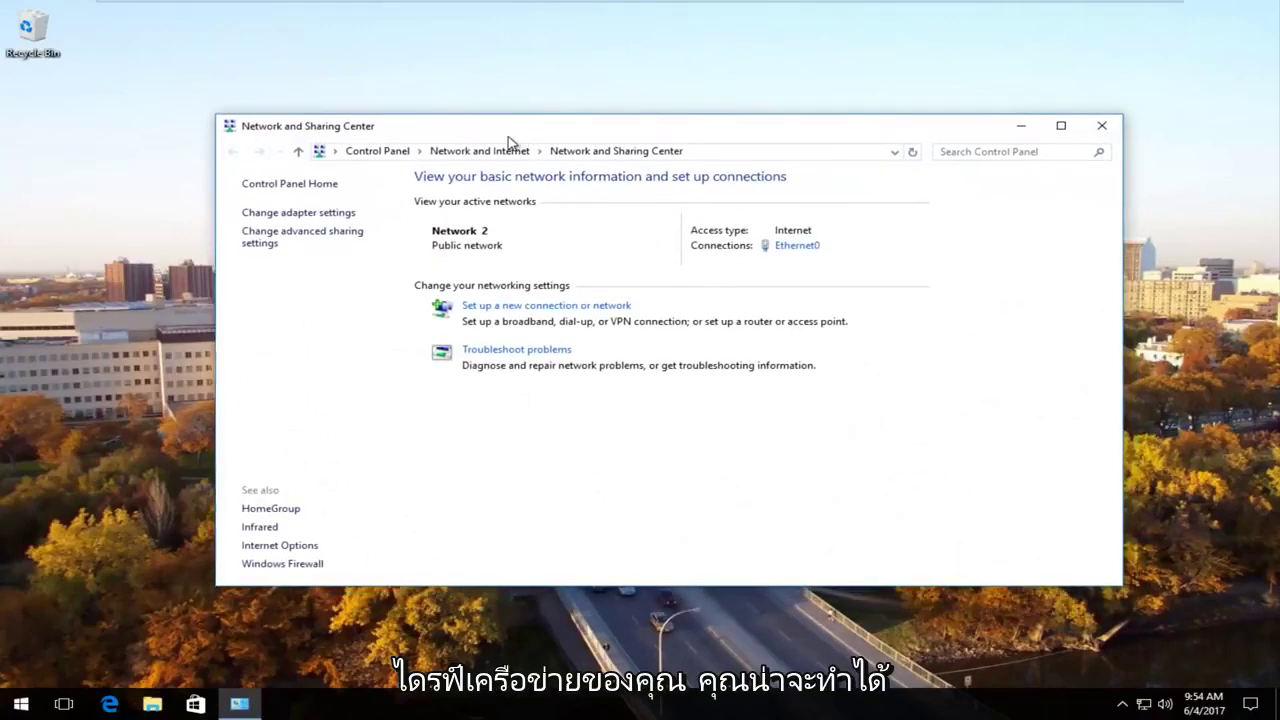